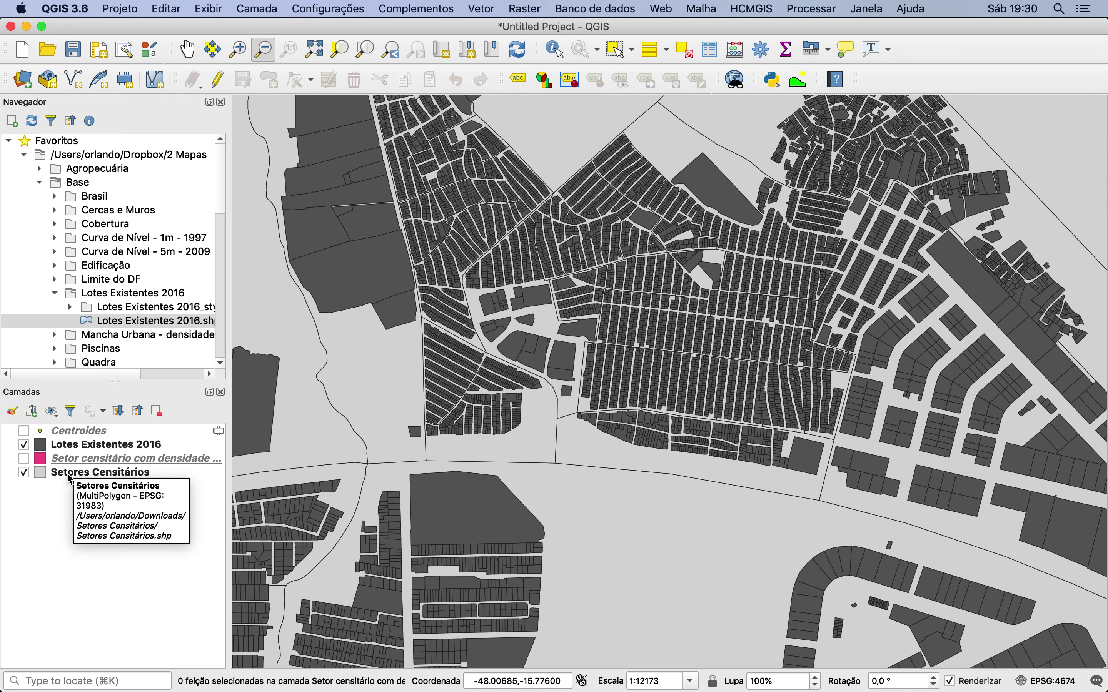
pyautogui.click(99, 445)
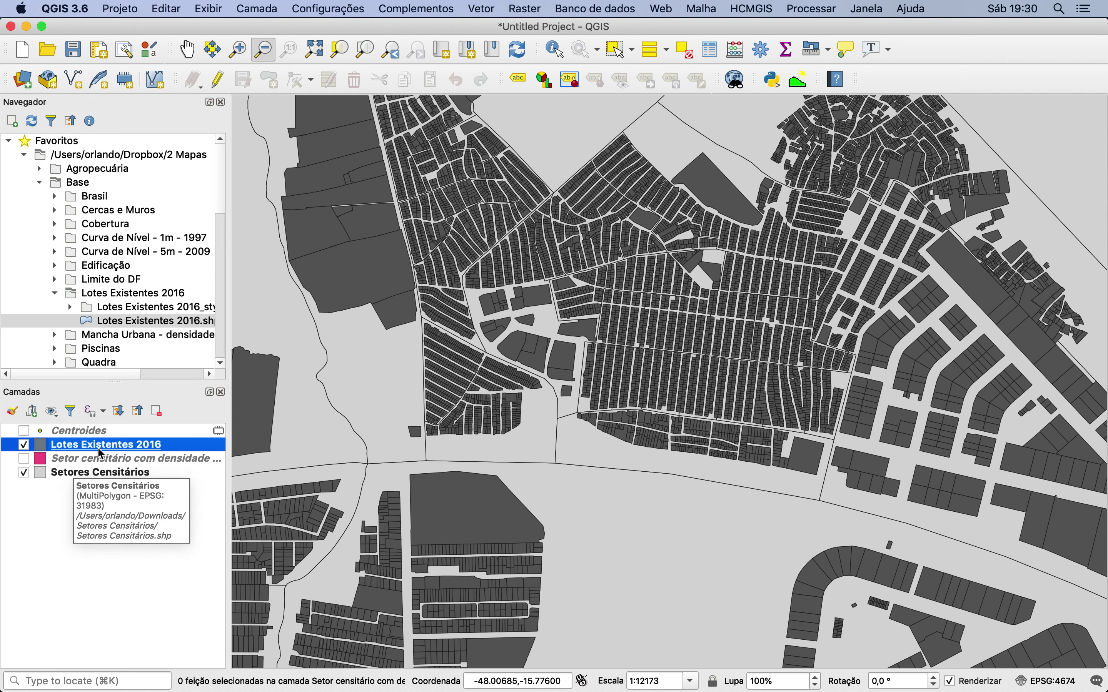
pyautogui.click(478, 8)
pyautogui.moveTo(477, 28)
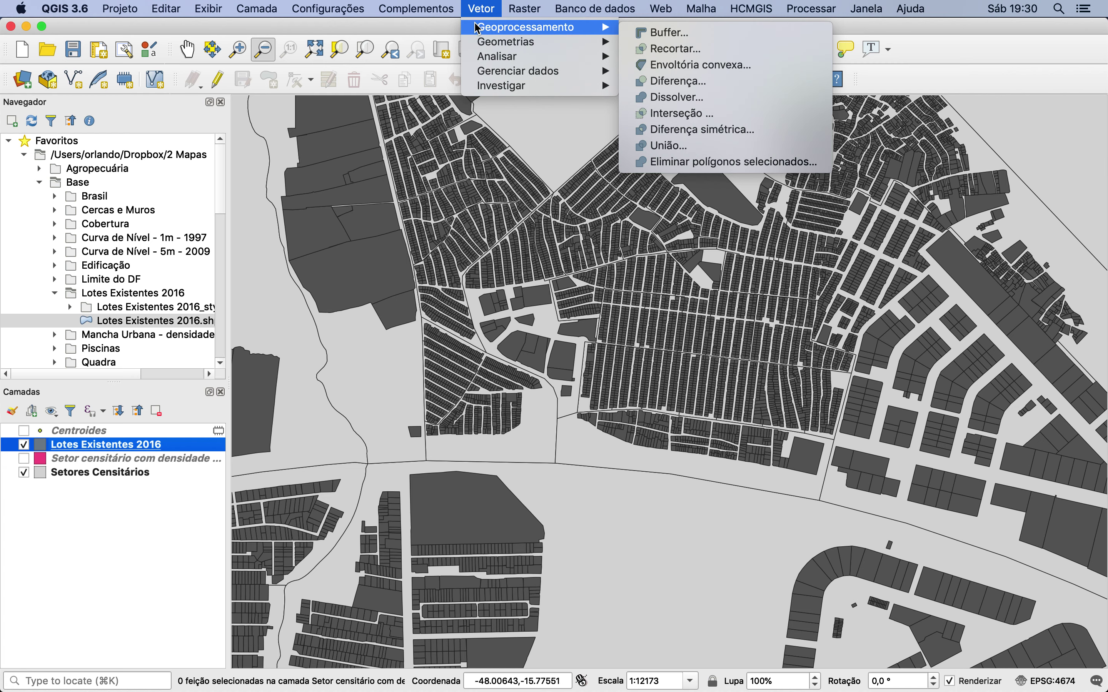
pyautogui.moveTo(477, 86)
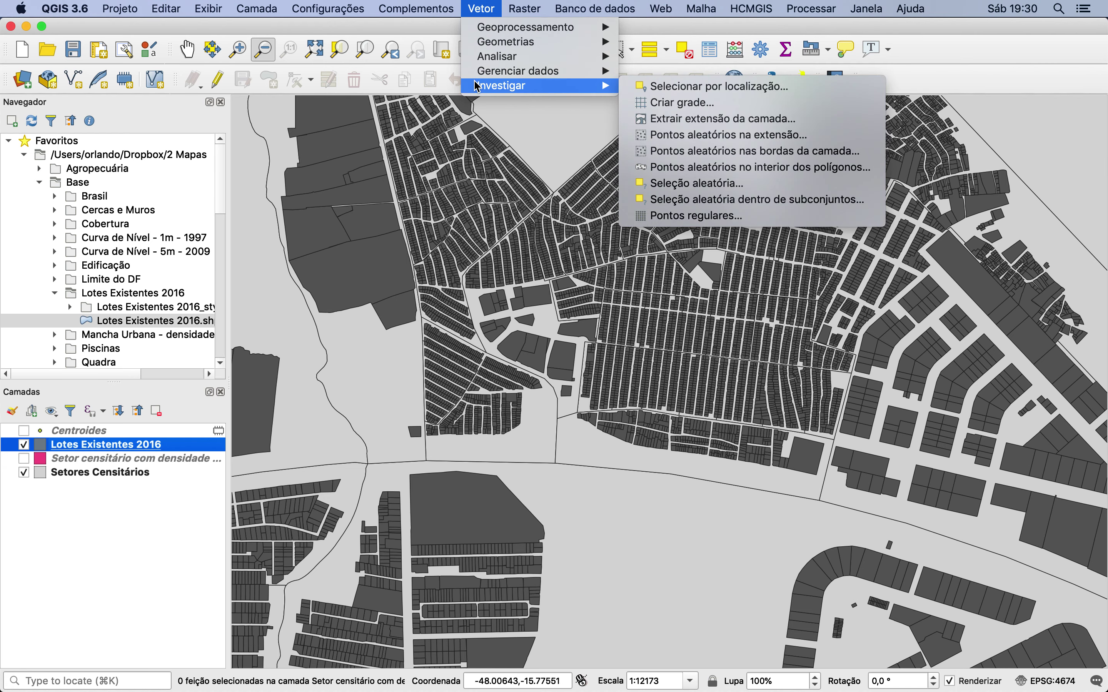
pyautogui.moveTo(498, 48)
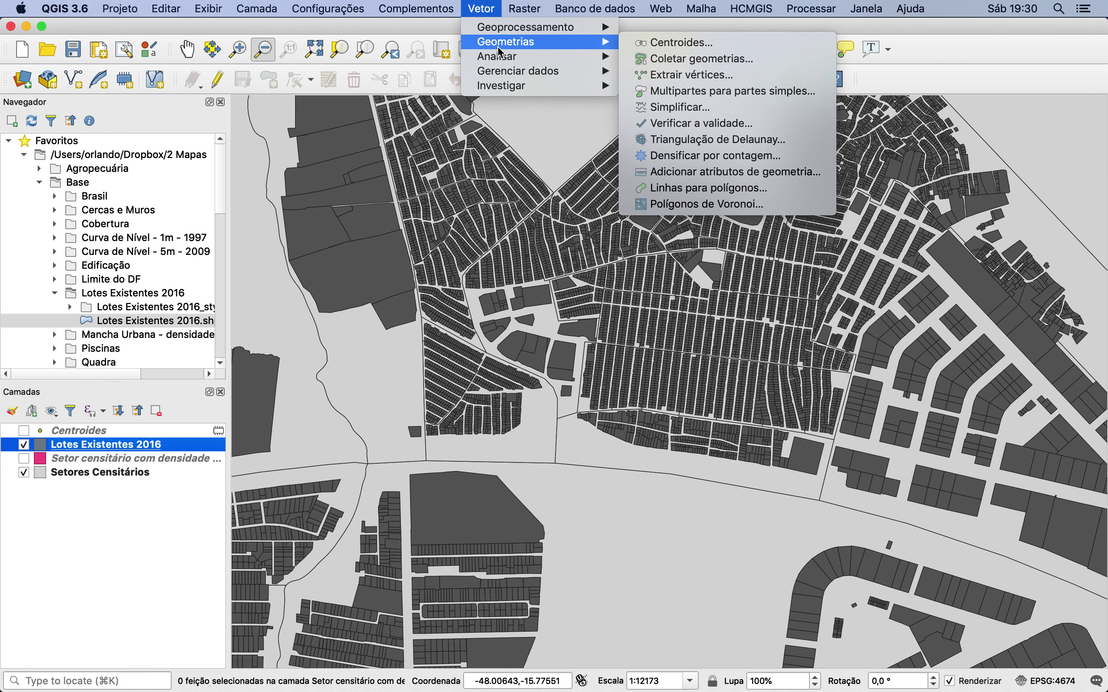
pyautogui.click(645, 46)
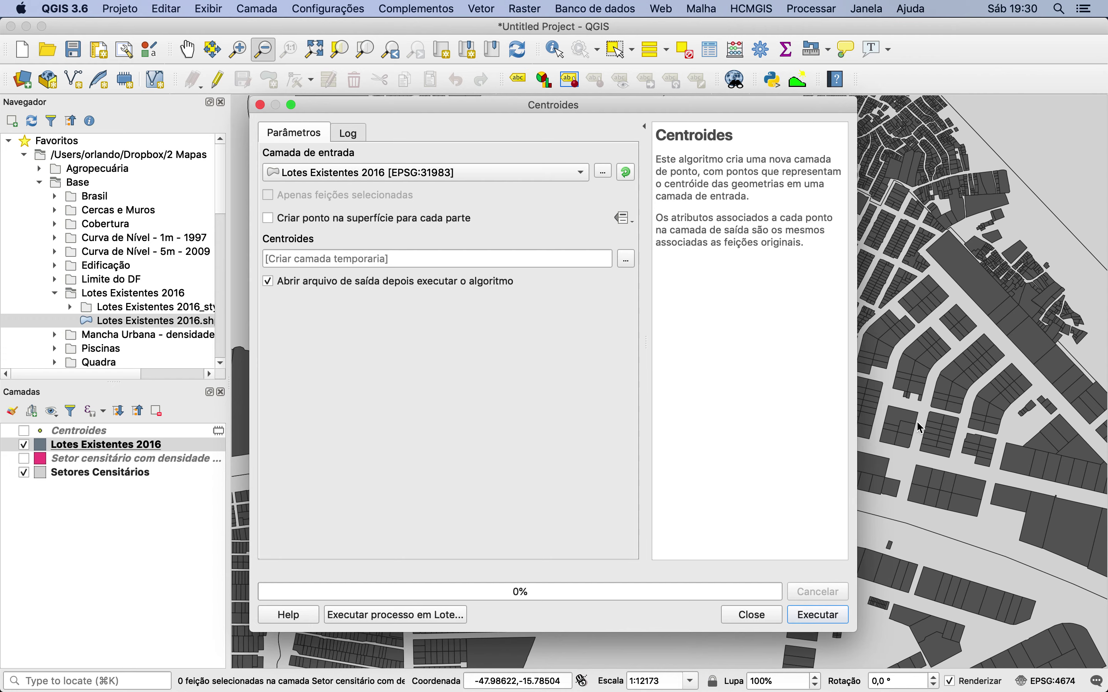
pyautogui.click(752, 615)
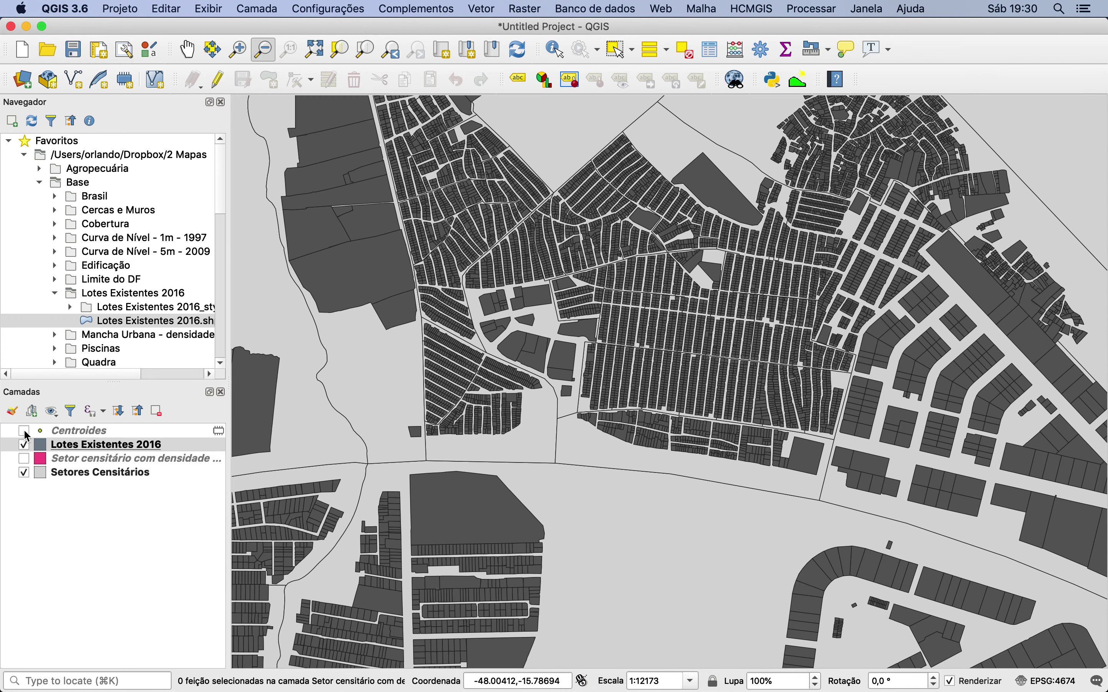
# Step: Turn on the visibility of the Centroides layer
pyautogui.click(25, 430)
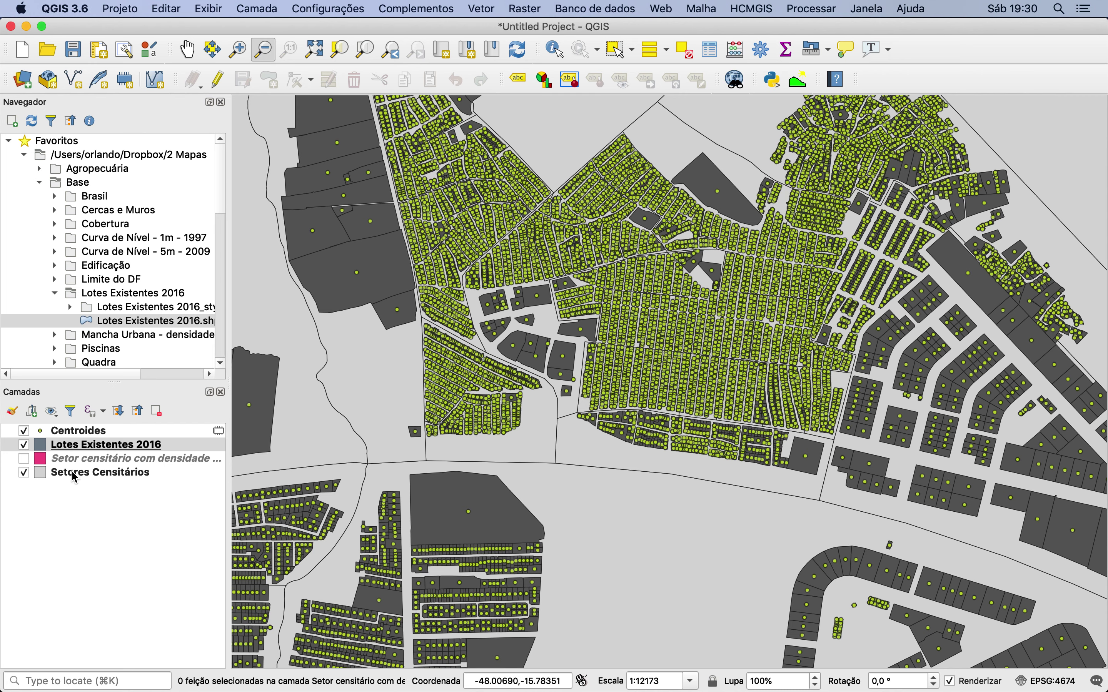
# Step: Set up Count Points in Polygon with Setores Censitários as the polygons and Centroides as the points
pyautogui.click(486, 7)
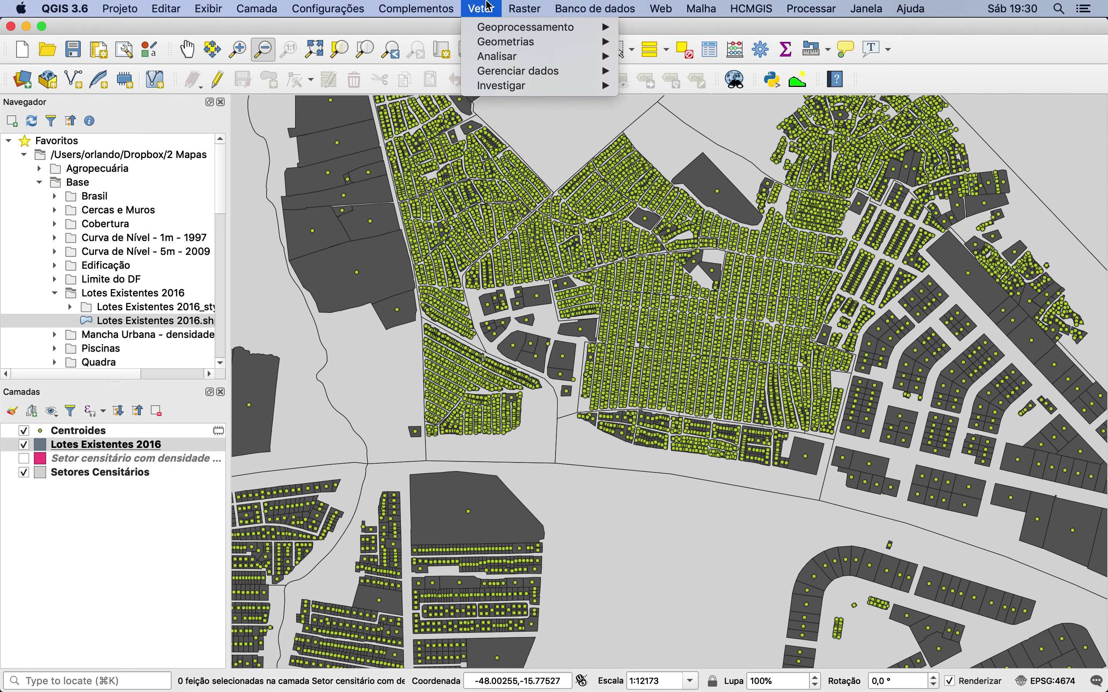
pyautogui.moveTo(494, 89)
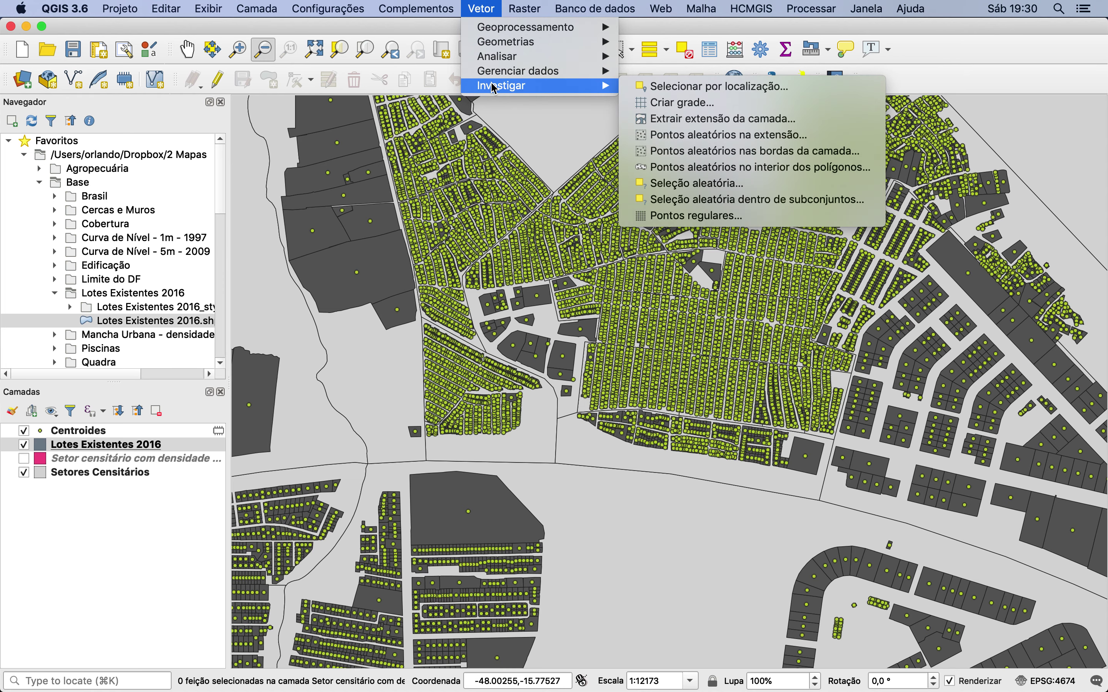
pyautogui.moveTo(512, 59)
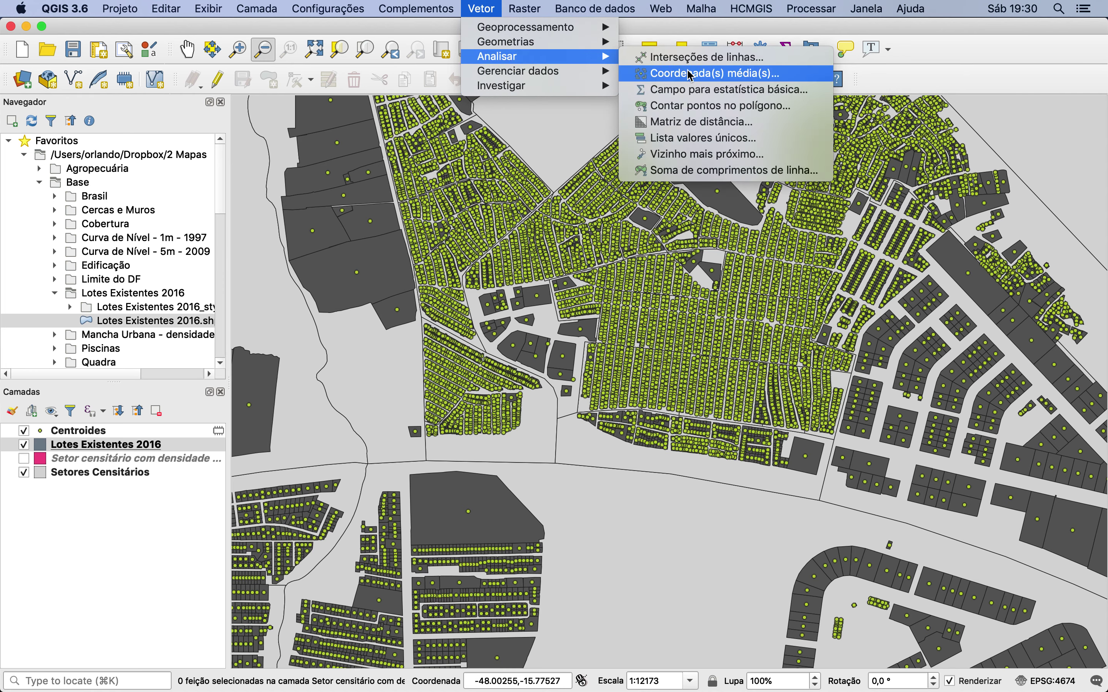
pyautogui.click(710, 116)
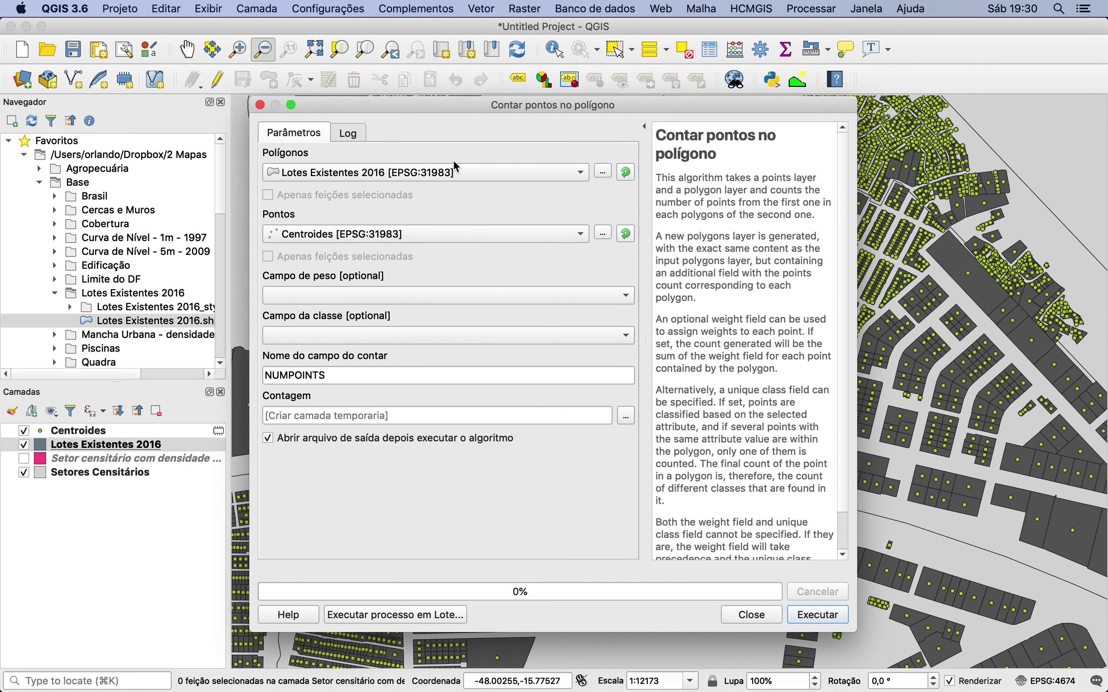
pyautogui.moveTo(525, 112); pyautogui.dragTo(304, 96)
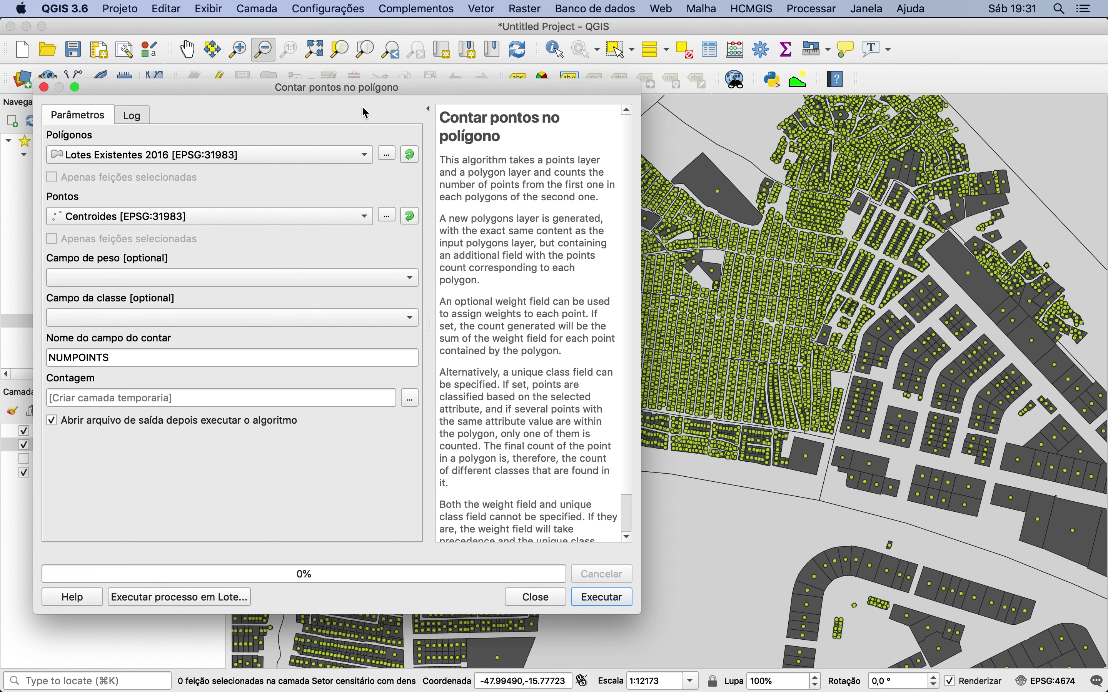
pyautogui.click(120, 157)
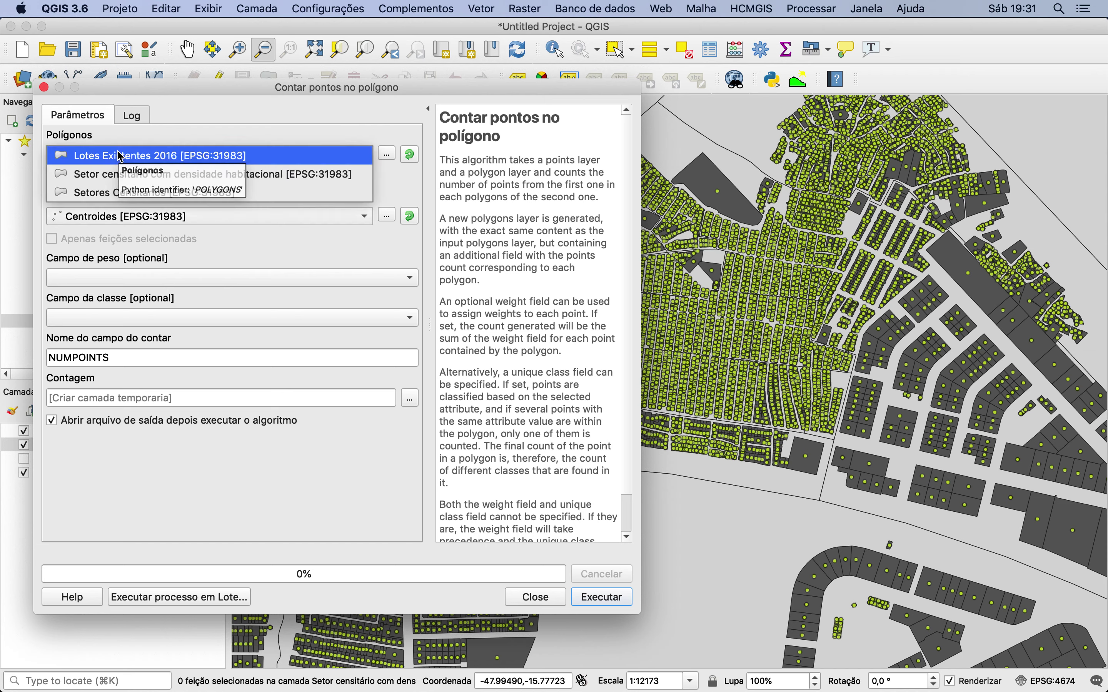
pyautogui.click(117, 197)
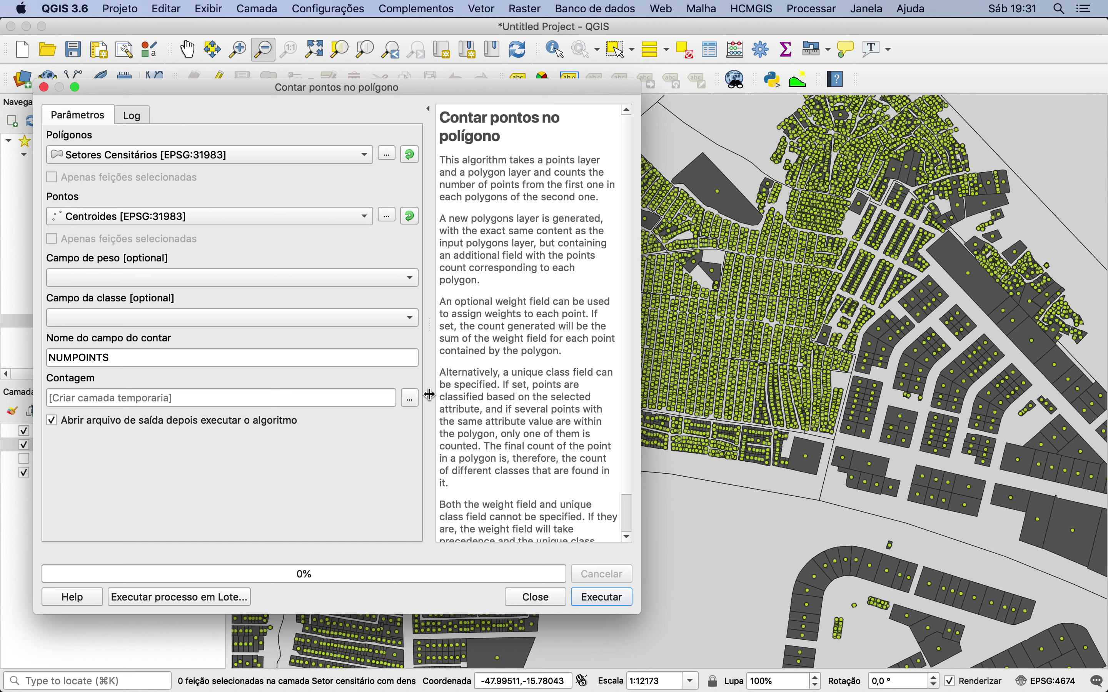
# Step: Set the count output file to Setor Censitário Densidade.gpkg, replacing the existing file, and close the tool without running it
pyautogui.click(410, 397)
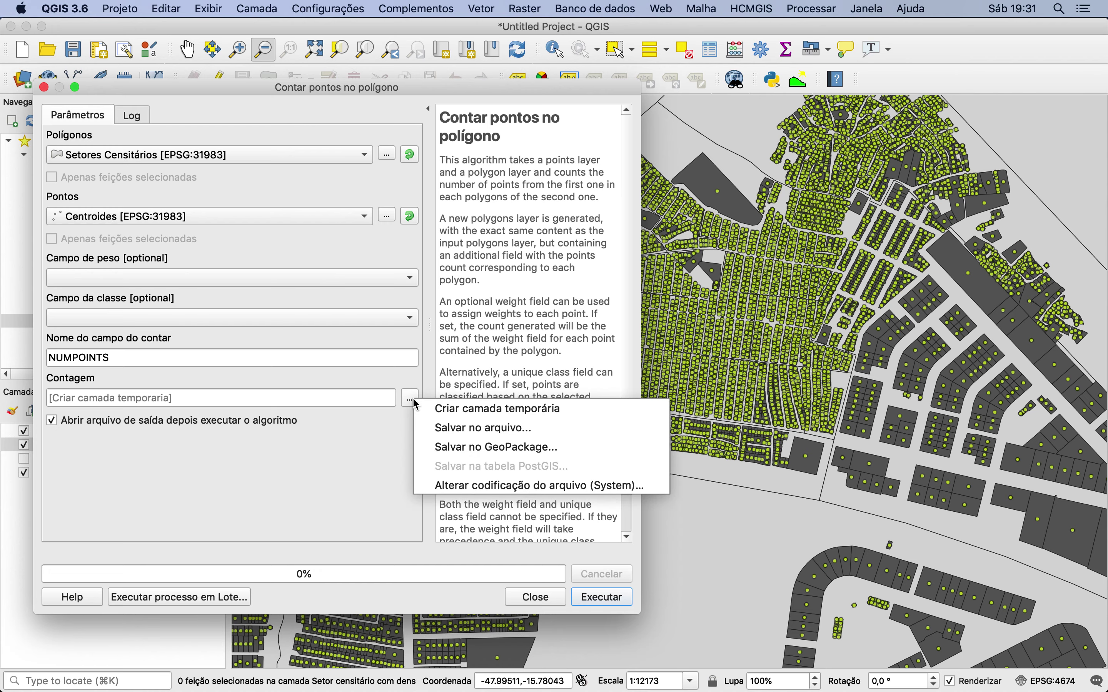
pyautogui.click(443, 428)
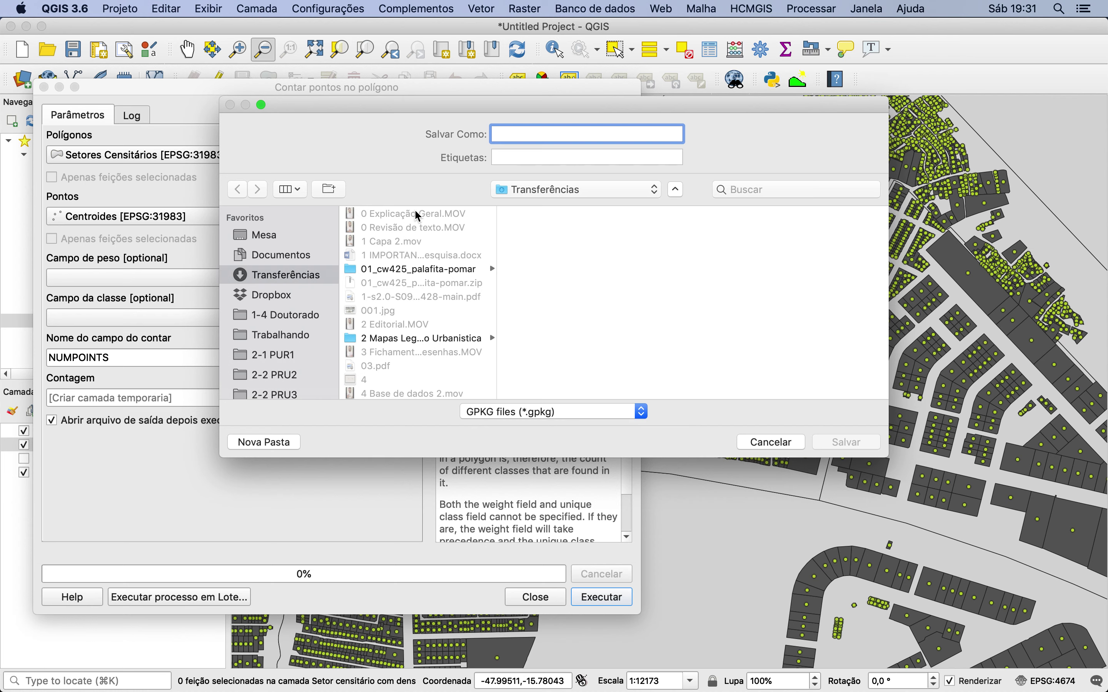
pyautogui.write('Setor Censitário Densidade')
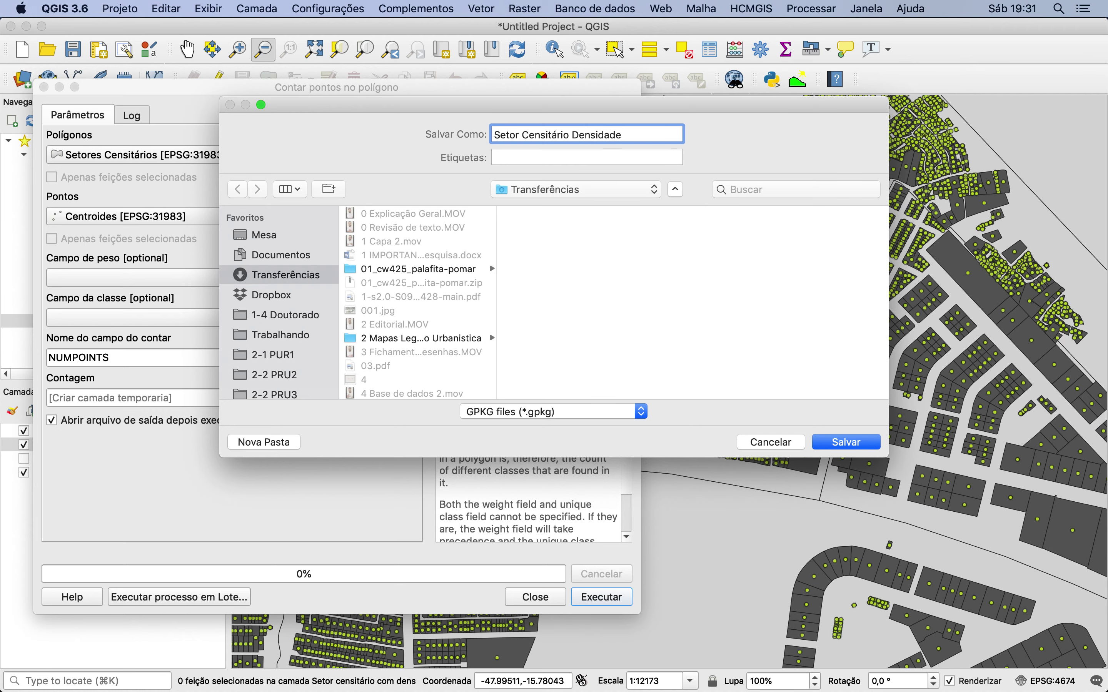
pyautogui.click(819, 444)
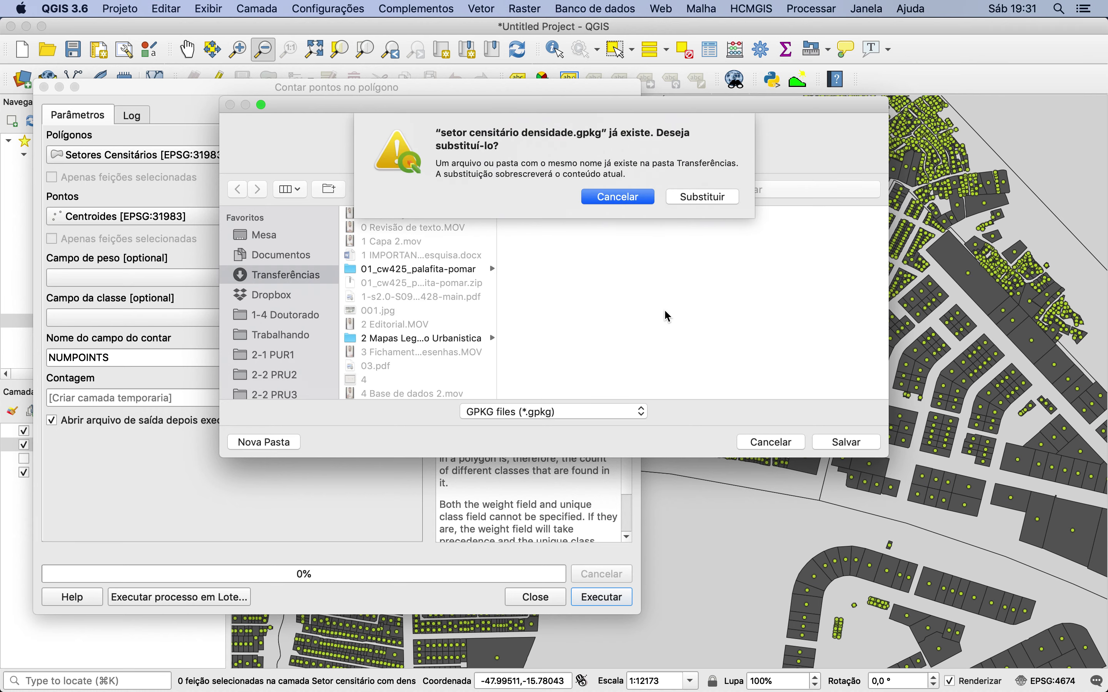
pyautogui.click(705, 197)
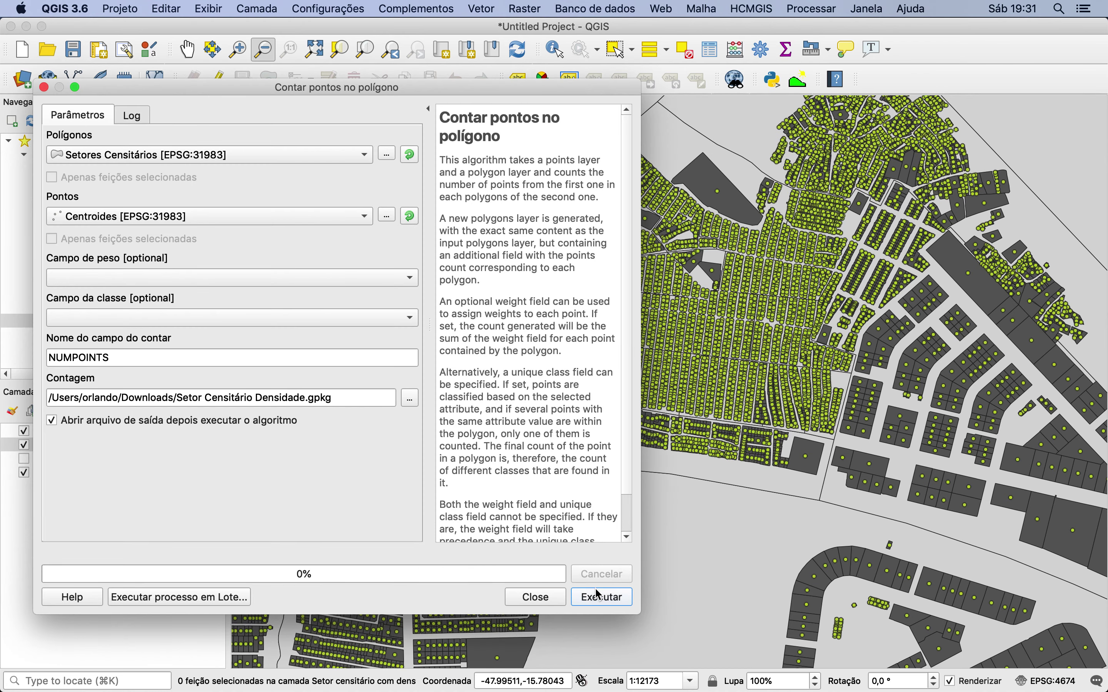
pyautogui.click(540, 598)
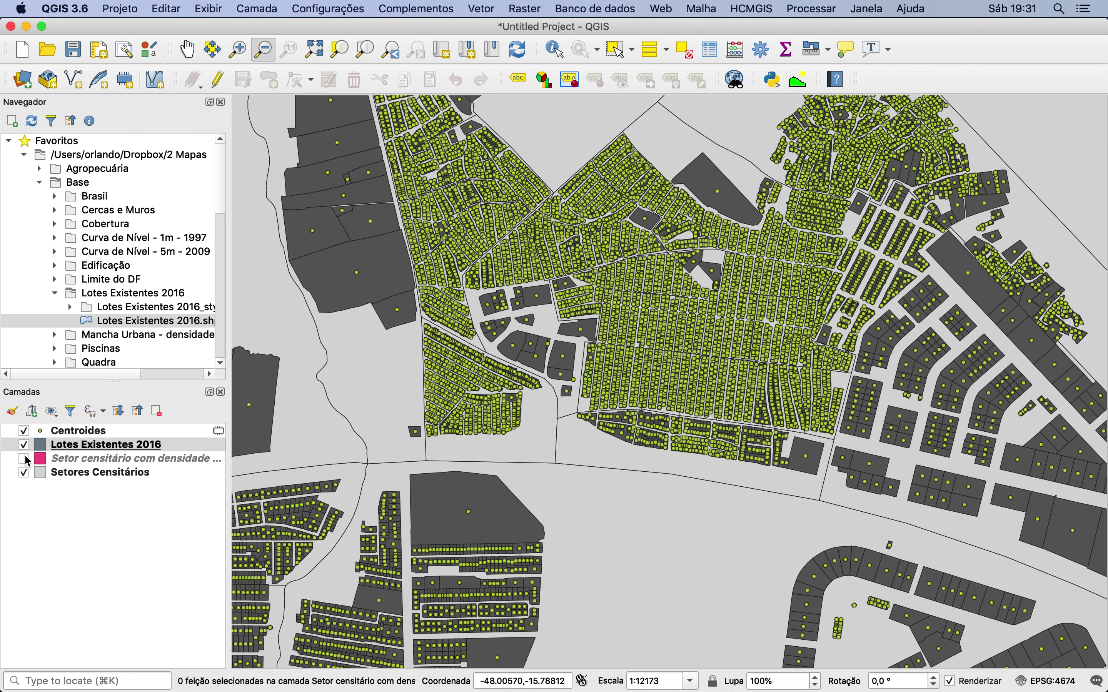
# Step: Make the Setor censitário com densidade habitacional layer visible and open its attribute table
pyautogui.click(24, 459)
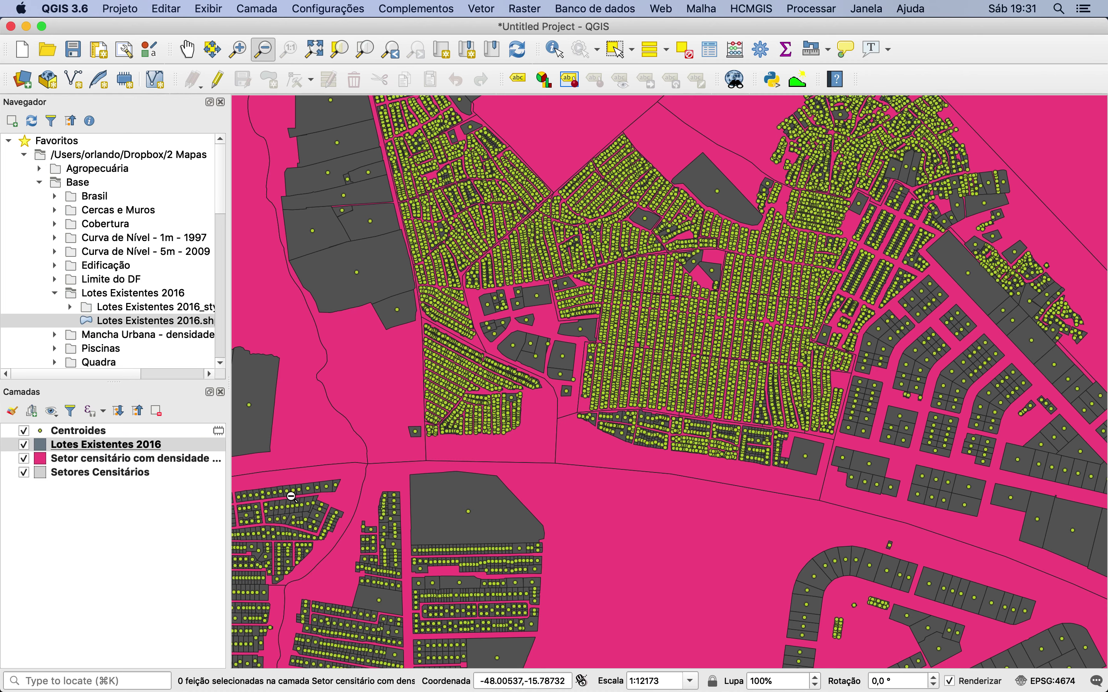
pyautogui.click(70, 459)
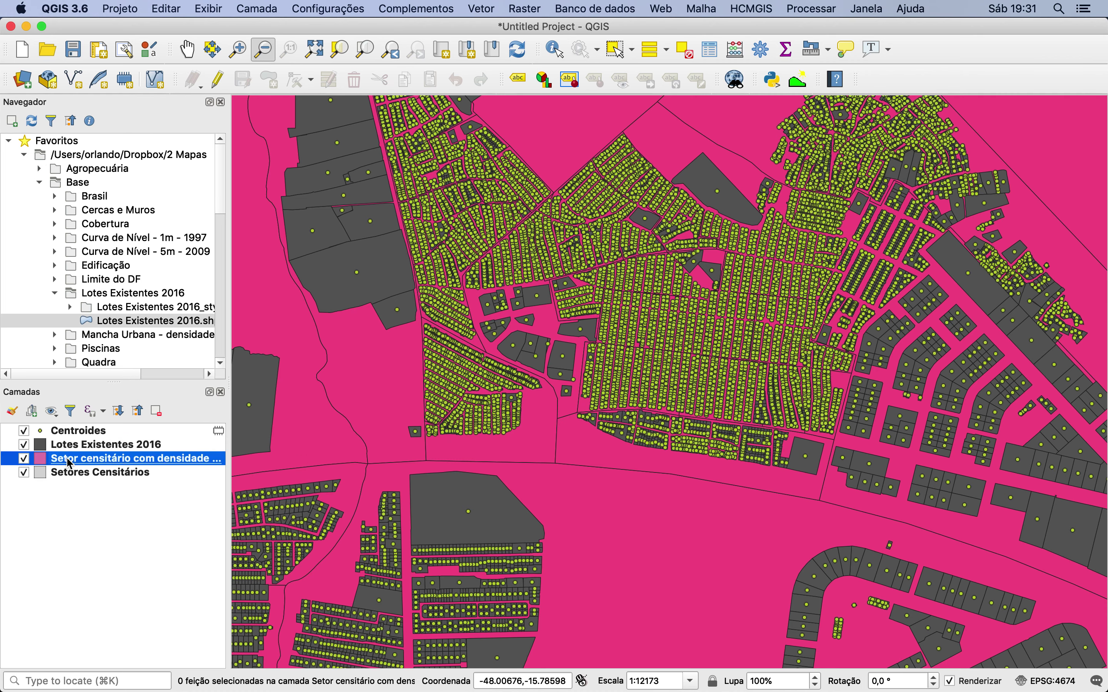
pyautogui.rightClick(70, 461)
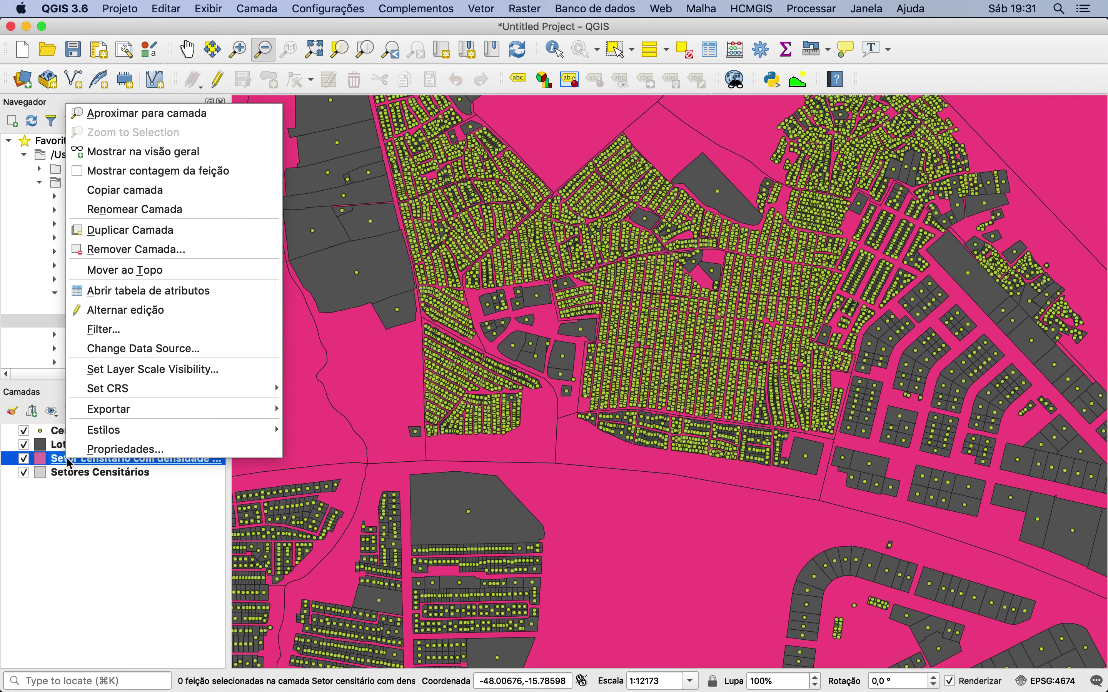
pyautogui.click(176, 303)
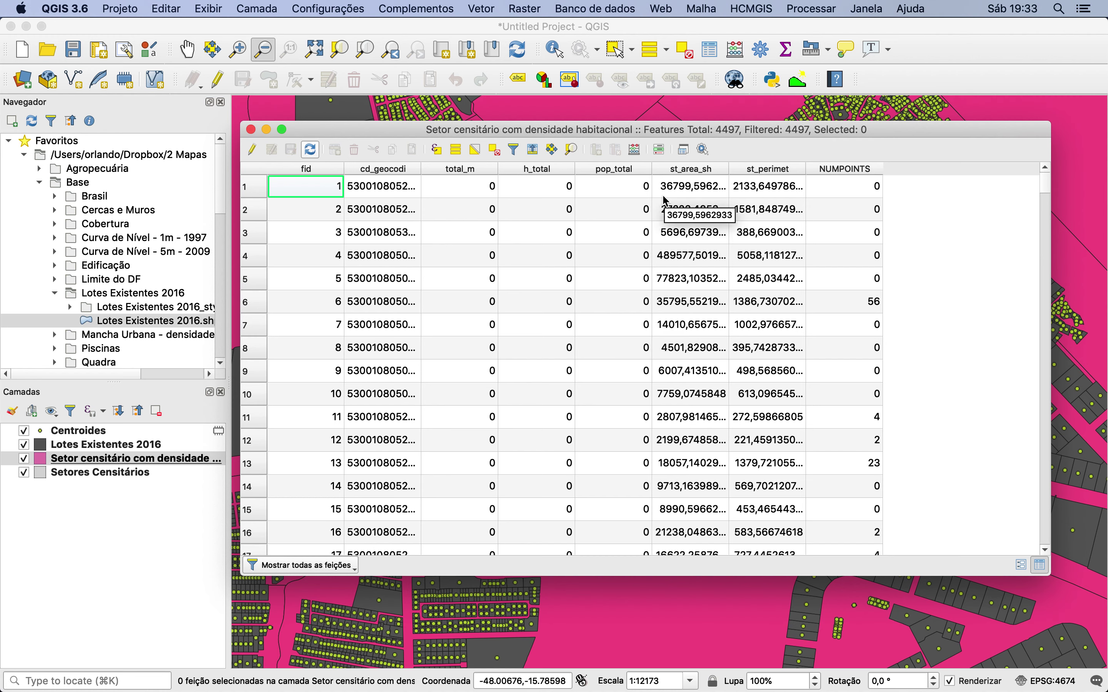
# Step: Enable editing on the layer and add a decimal number (real) field named area_ha
pyautogui.click(252, 150)
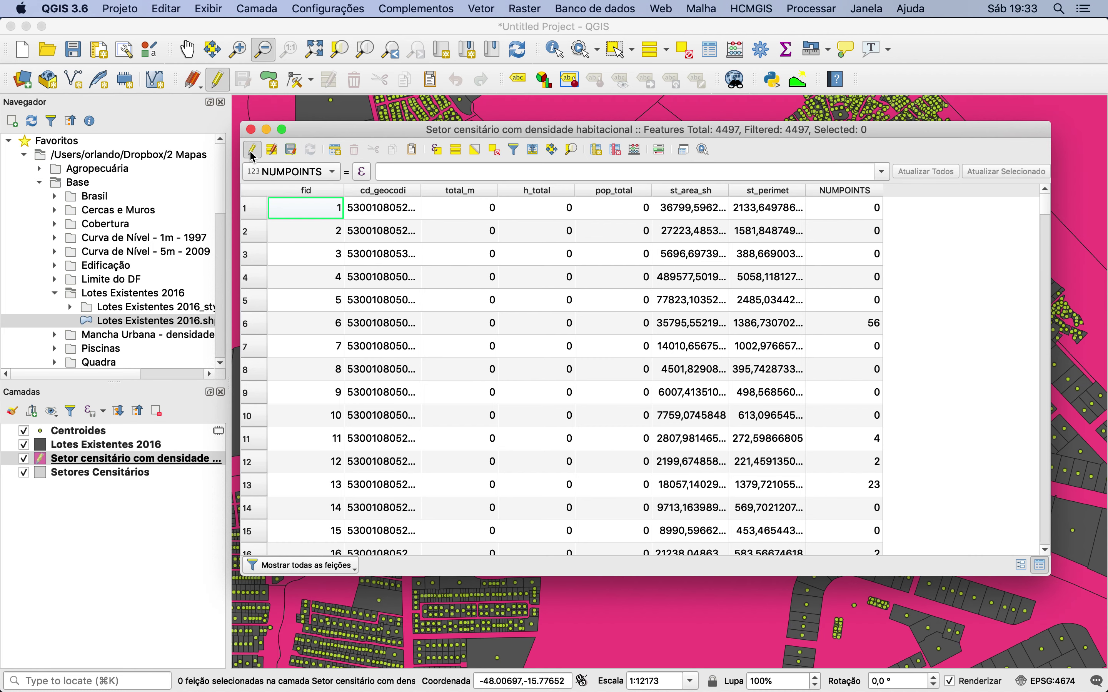
pyautogui.click(596, 153)
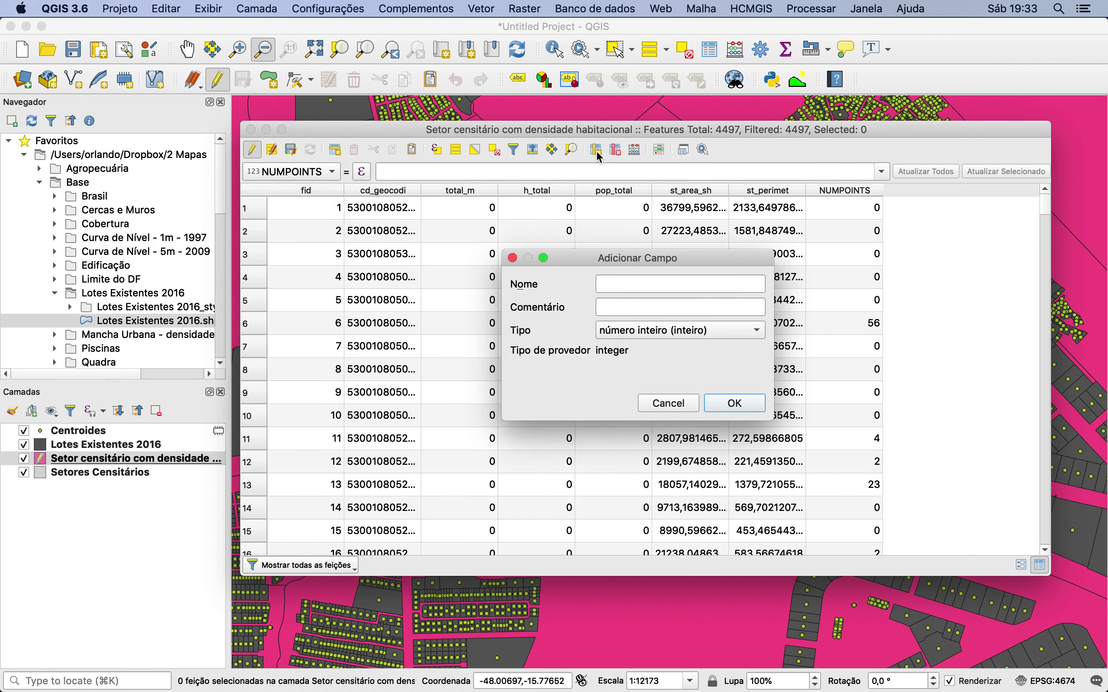
pyautogui.click(636, 288)
pyautogui.write('area_ha')
pyautogui.click(643, 331)
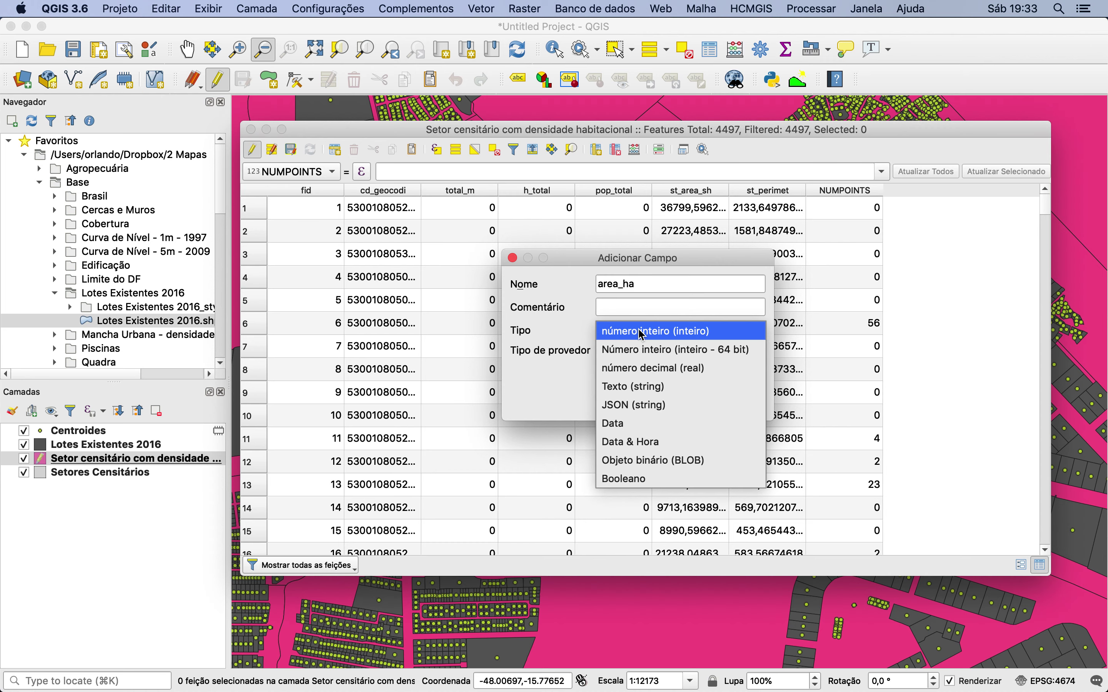
pyautogui.click(646, 367)
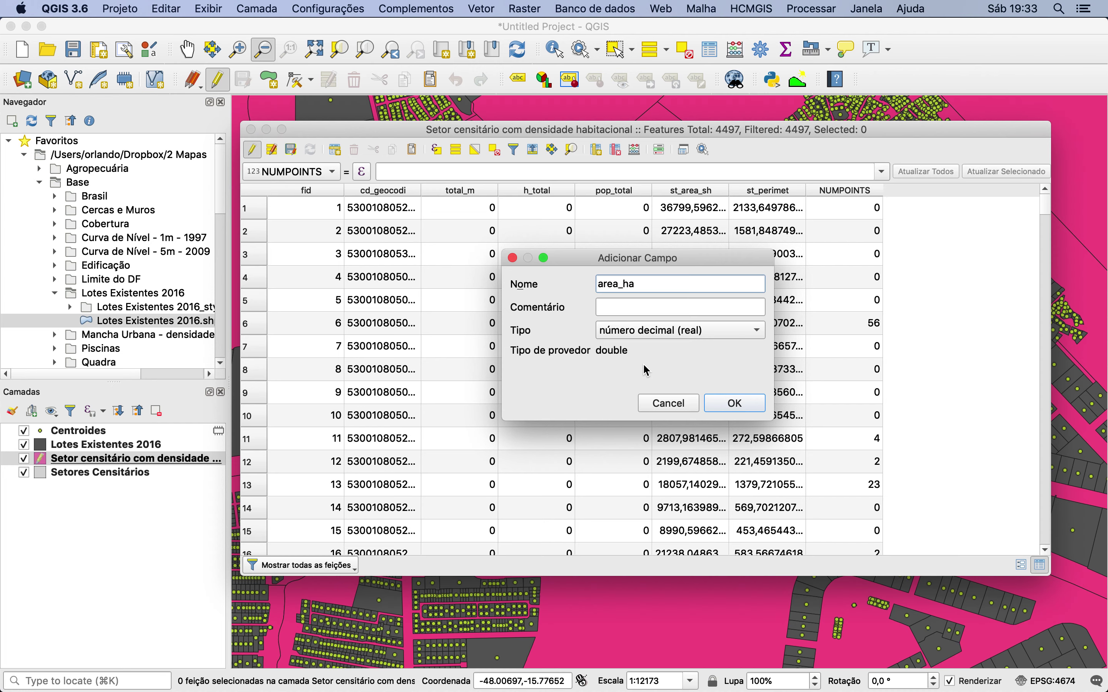
pyautogui.click(722, 404)
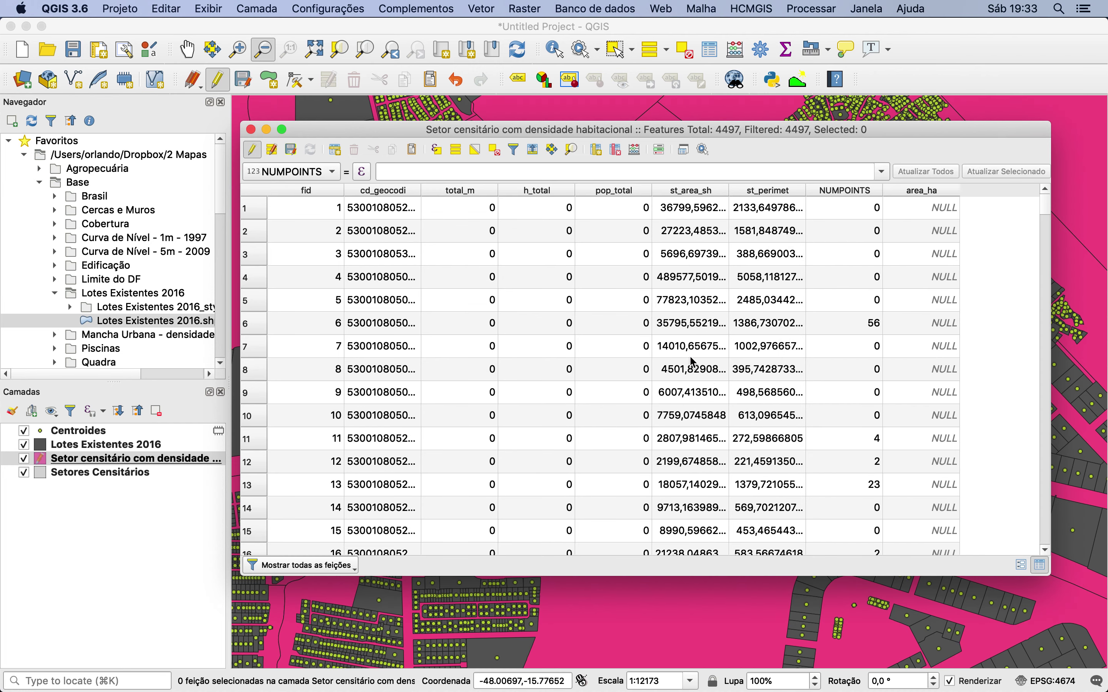
# Step: Fill the area_ha field for all features with the expression "st_area_sh" / 10000
pyautogui.click(330, 176)
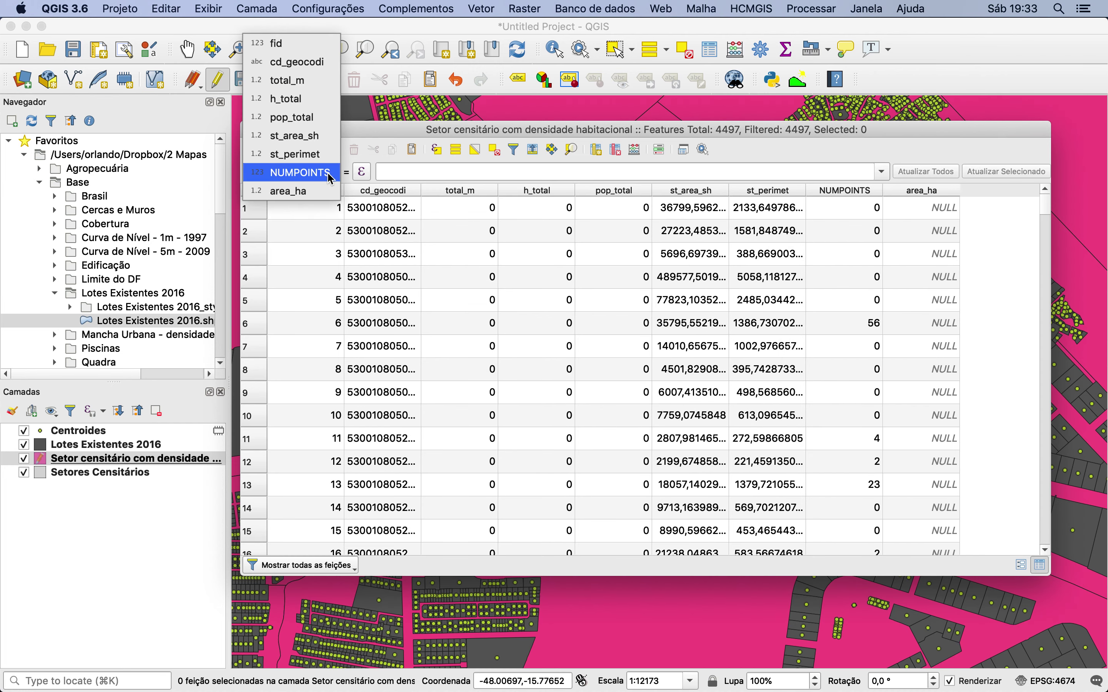
pyautogui.click(307, 192)
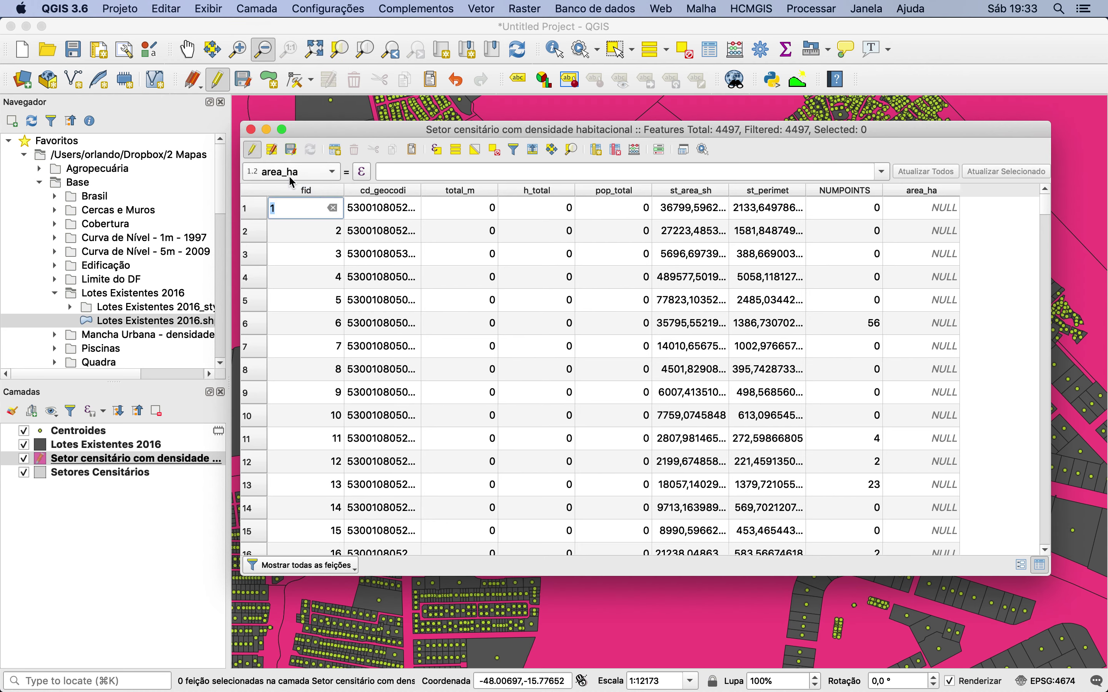
pyautogui.click(364, 173)
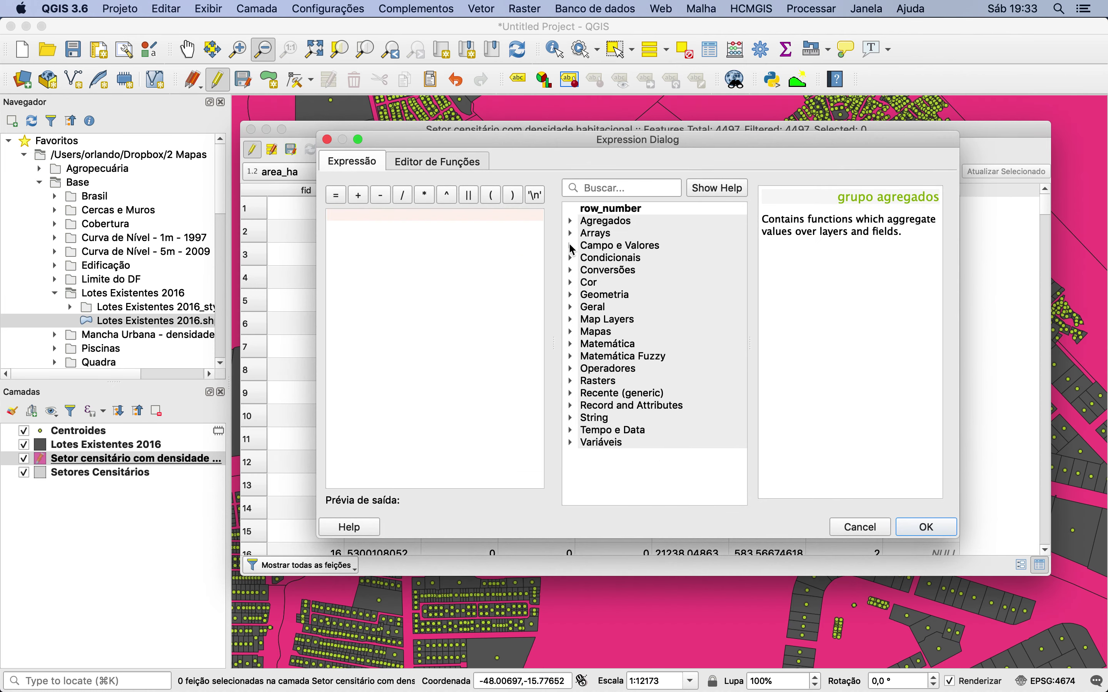
pyautogui.click(573, 246)
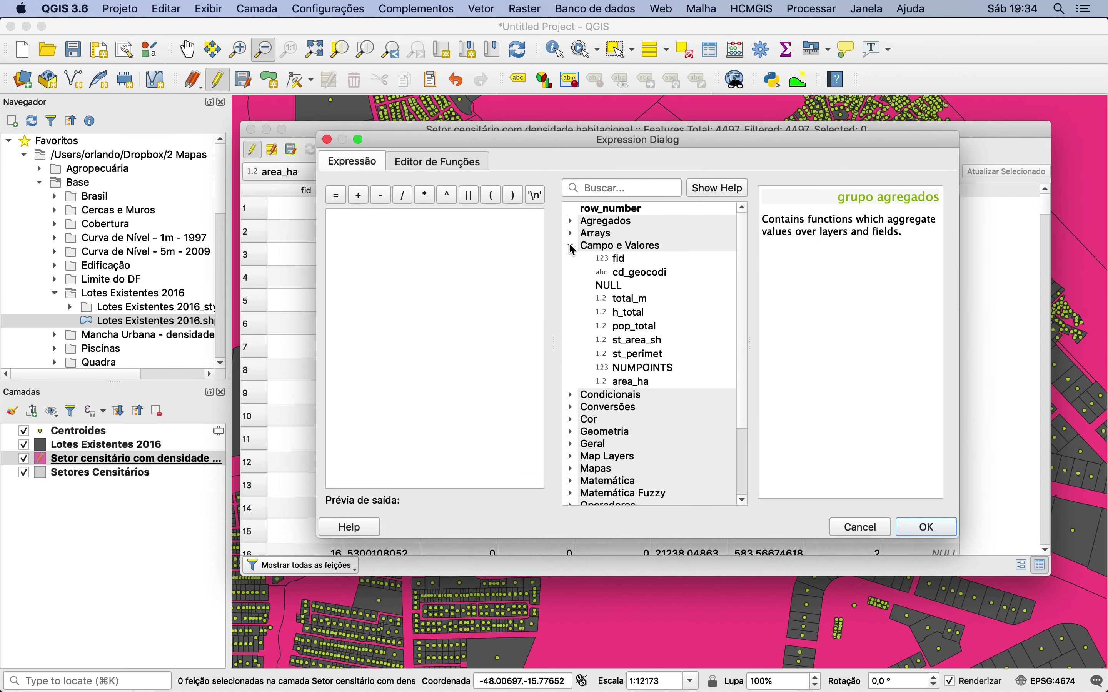
pyautogui.doubleClick(636, 340)
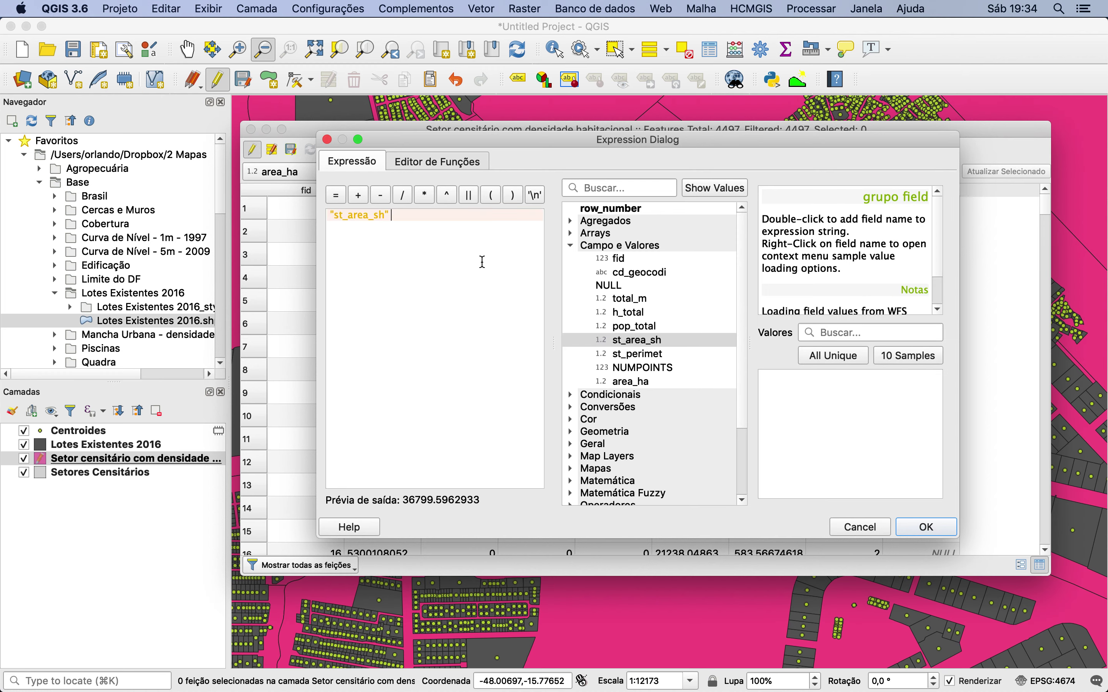
pyautogui.click(404, 195)
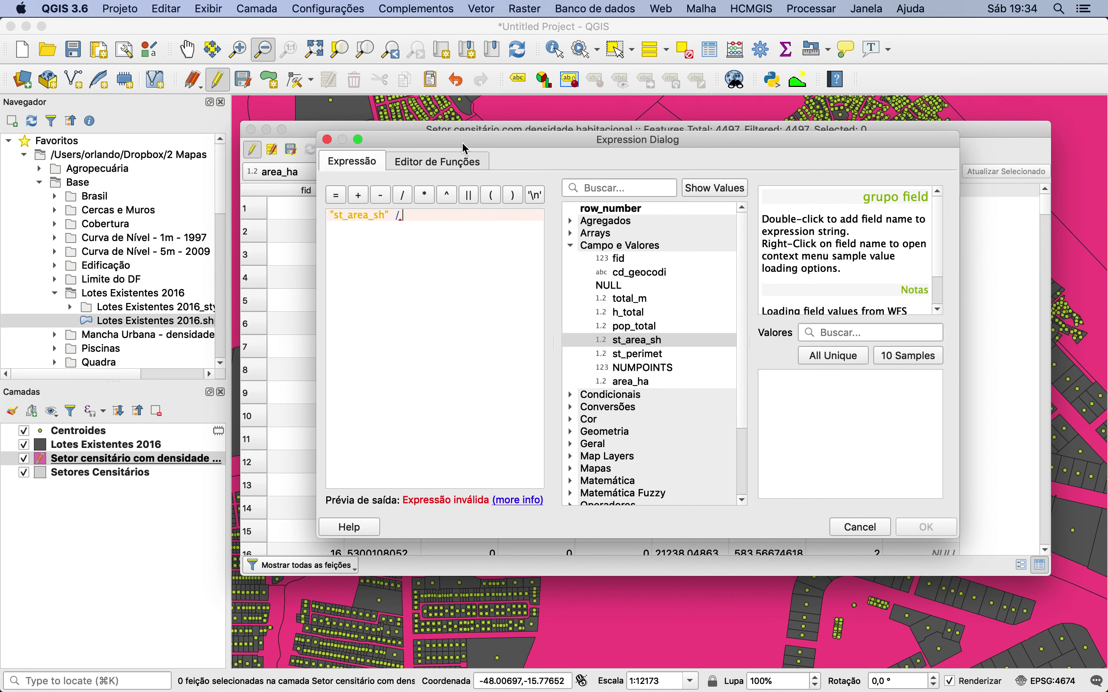
pyautogui.moveTo(465, 149); pyautogui.dragTo(448, 246)
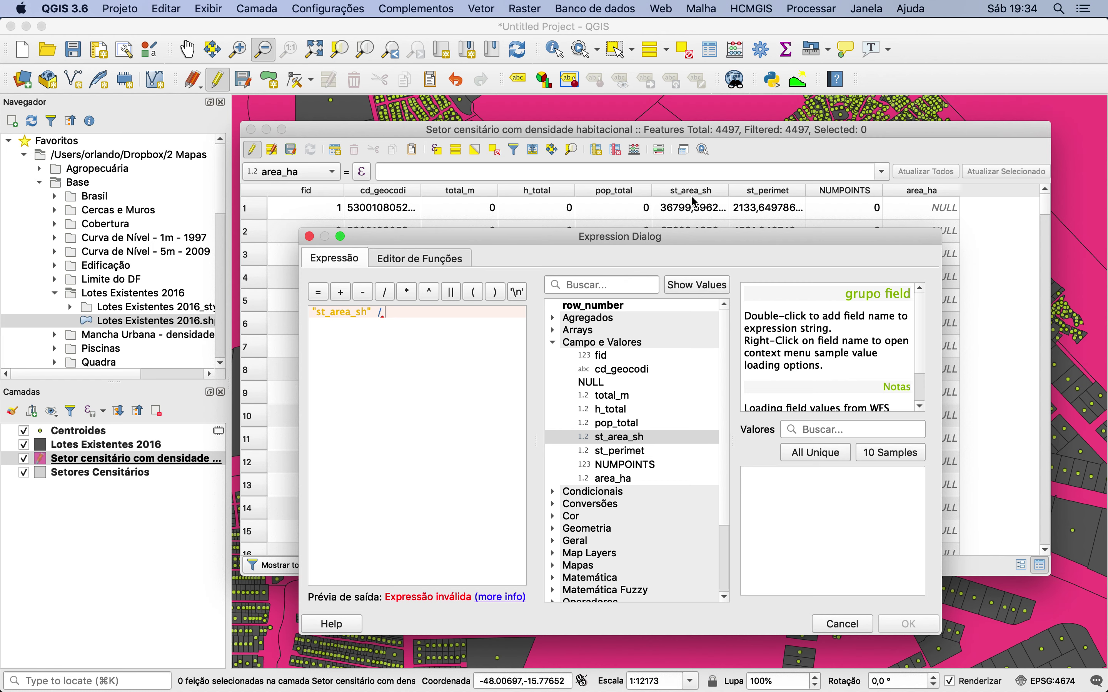
pyautogui.write('10')
pyautogui.write('000')
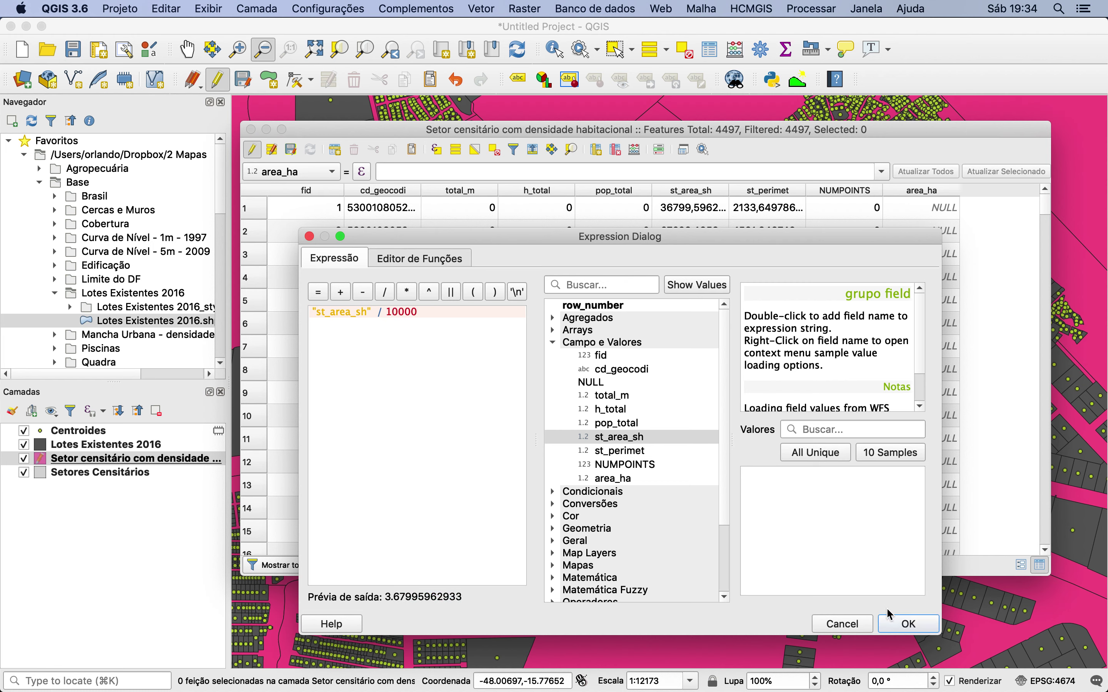
pyautogui.click(895, 624)
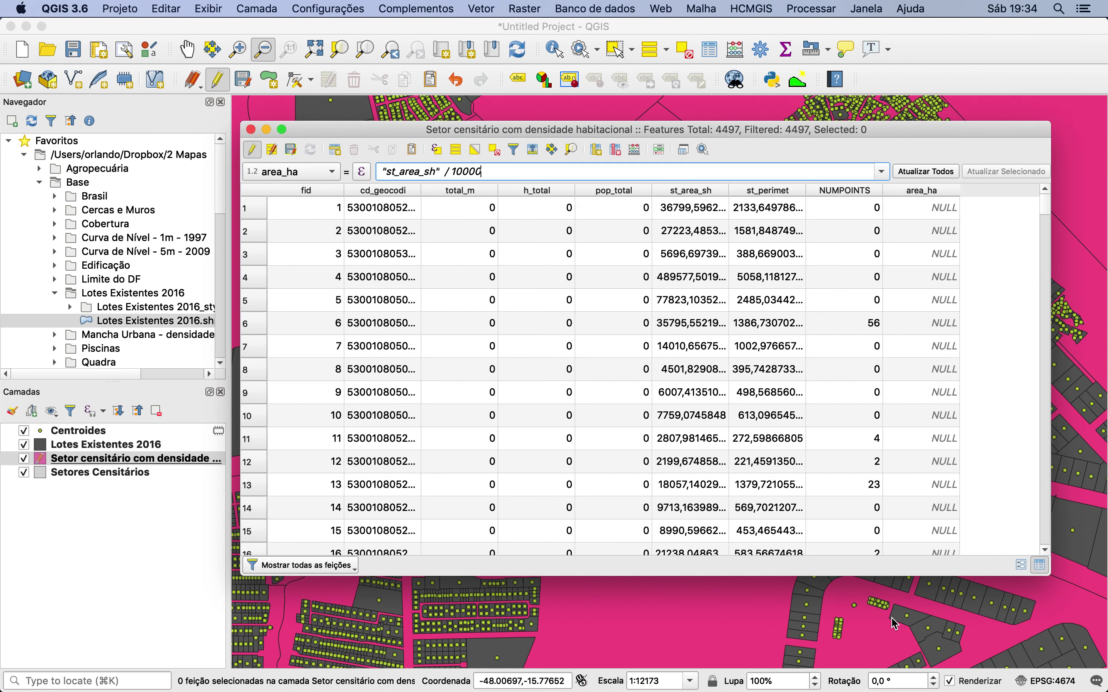
pyautogui.click(920, 172)
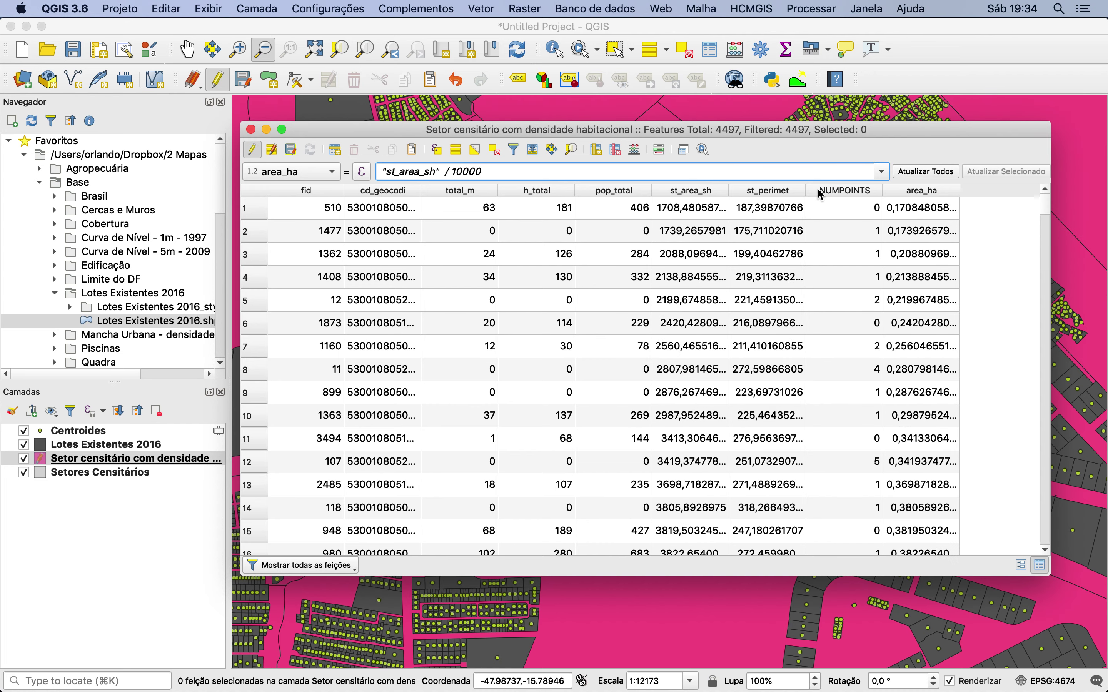
# Step: Add a decimal number (real) field named D-HAB_LIQ to the attribute table
pyautogui.click(597, 151)
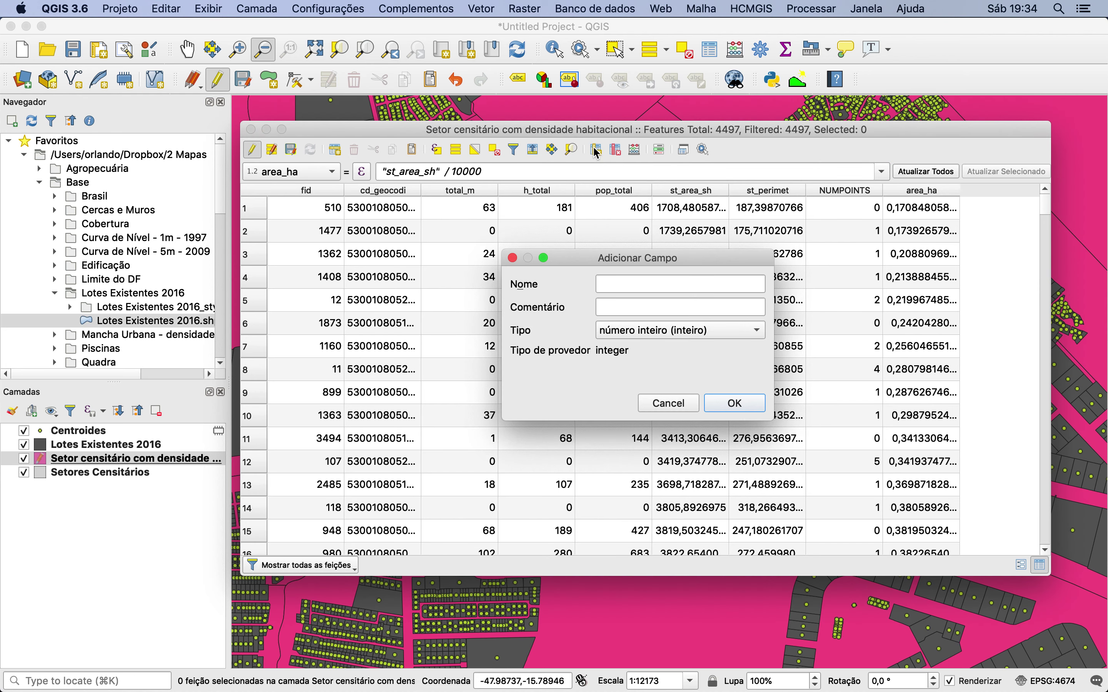
pyautogui.click(611, 284)
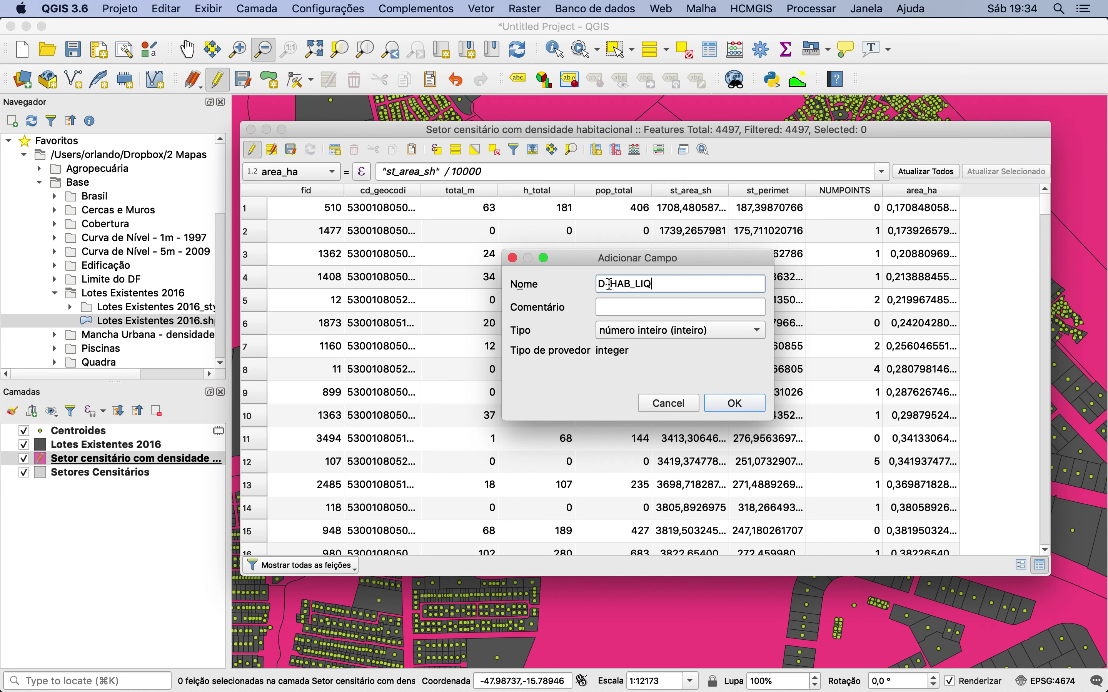
pyautogui.click(673, 332)
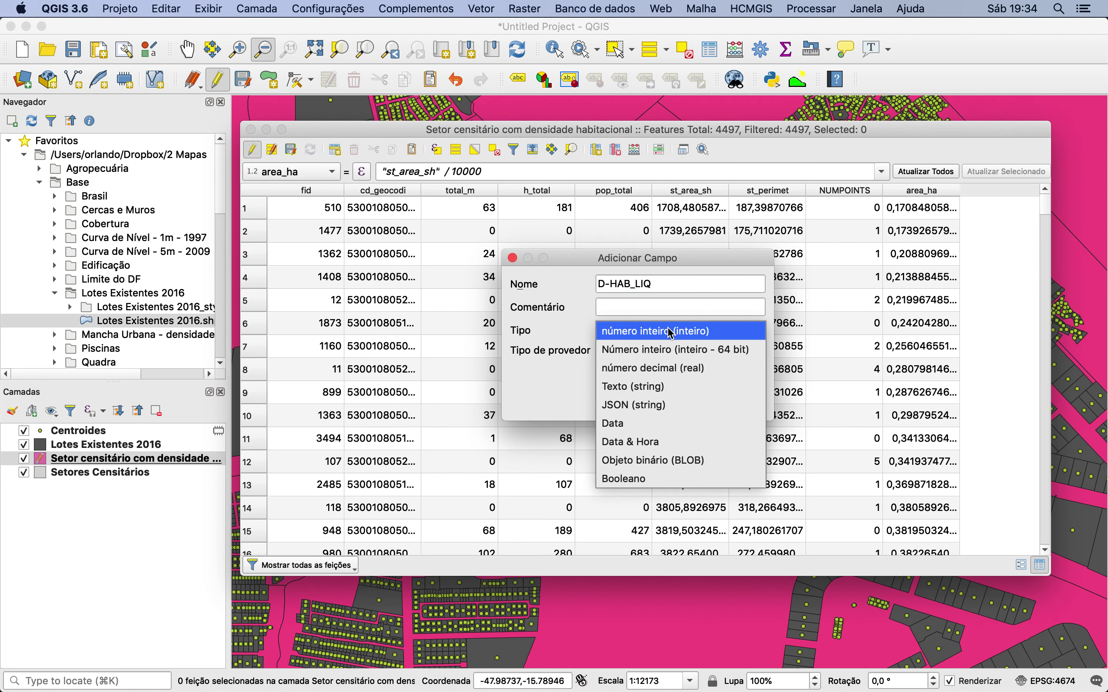
pyautogui.click(650, 370)
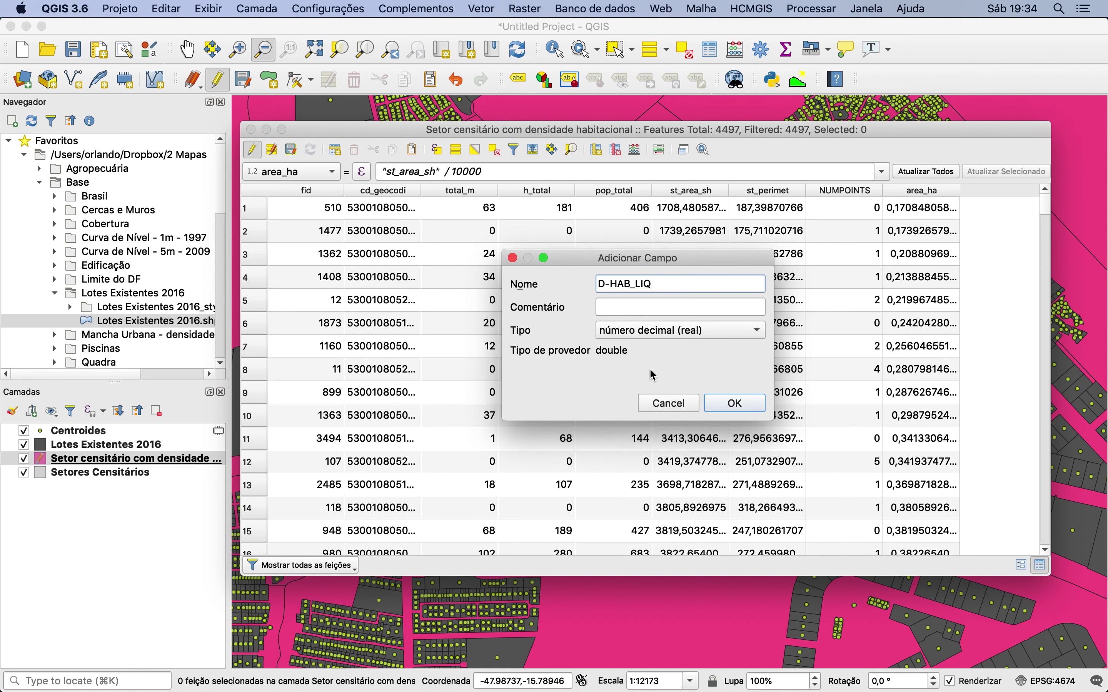
pyautogui.click(732, 404)
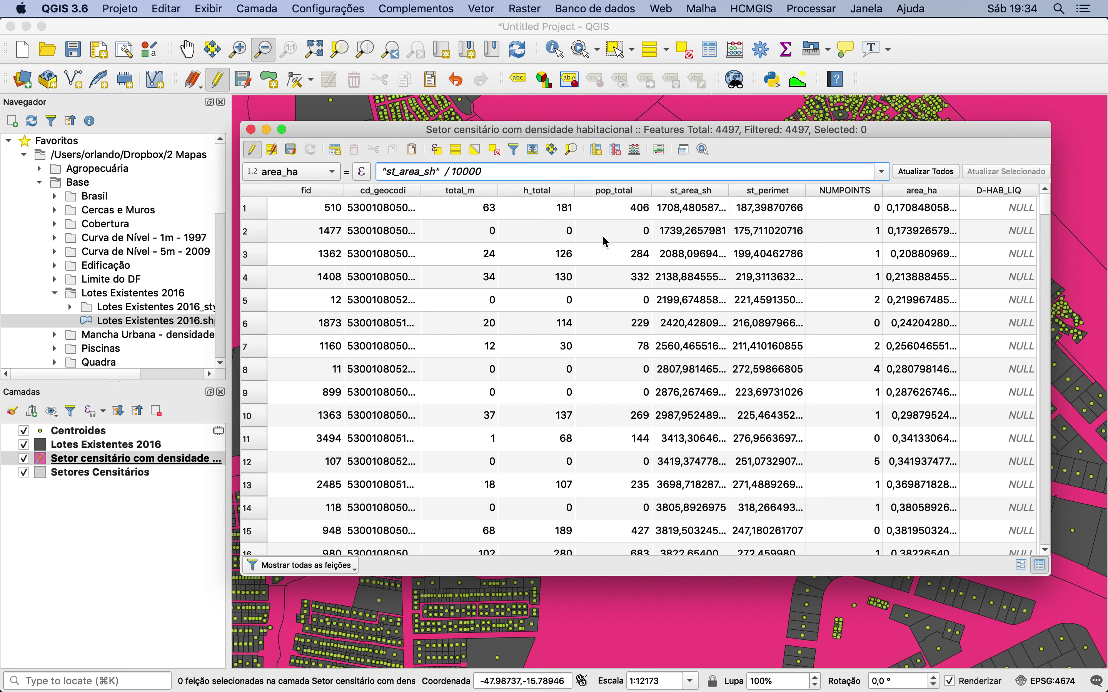
# Step: Fill the D-HAB_LIQ field for all features with the expression "NUMPOINTS" / "area_ha"
pyautogui.click(295, 178)
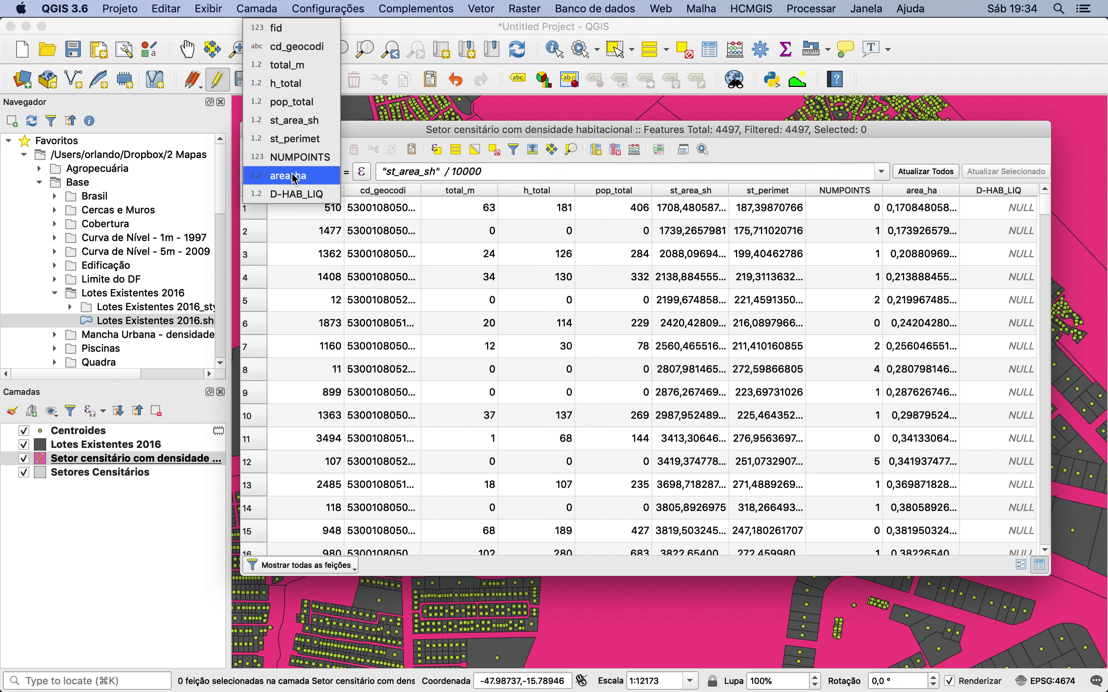
pyautogui.click(294, 195)
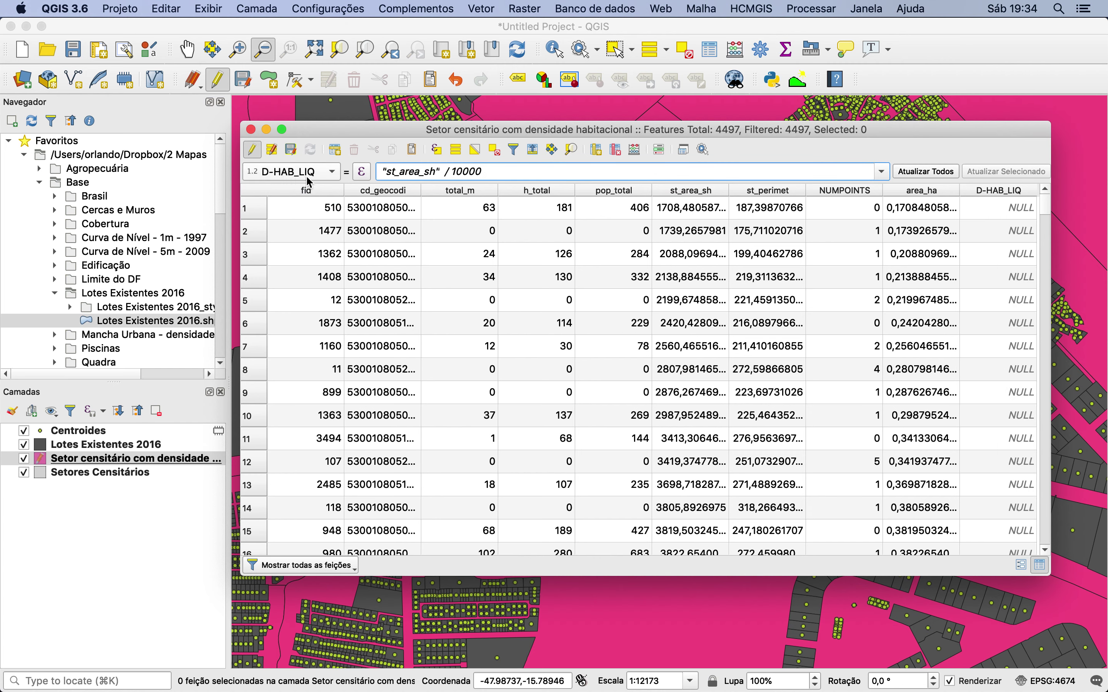
pyautogui.moveTo(486, 171); pyautogui.dragTo(366, 168)
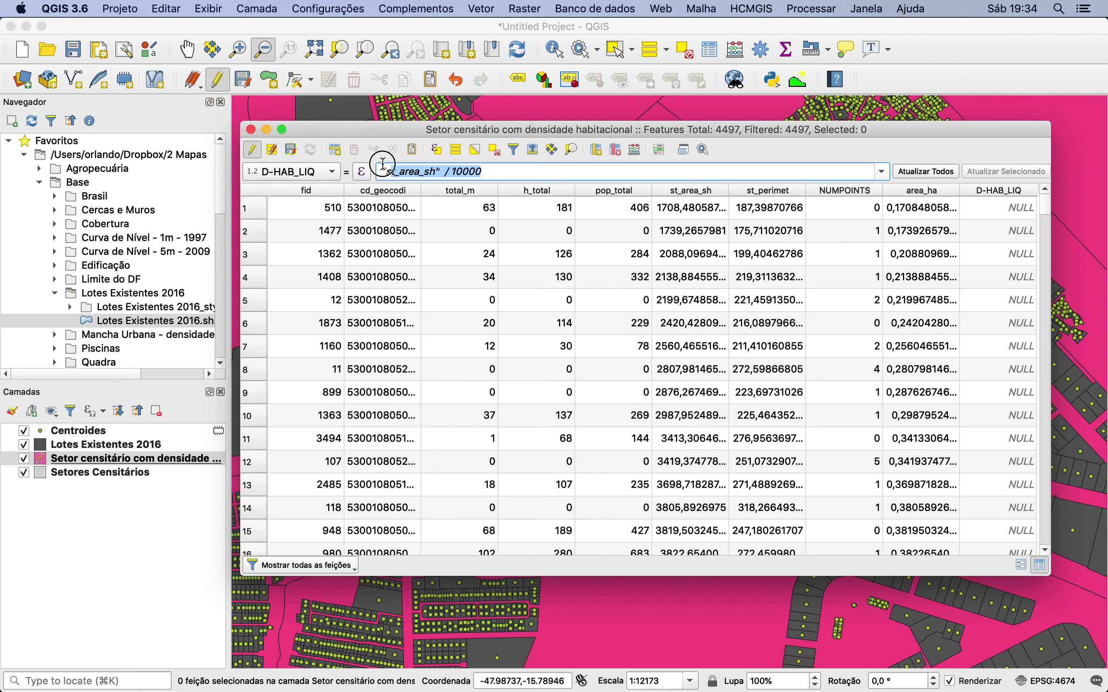
pyautogui.press('BackSpace')
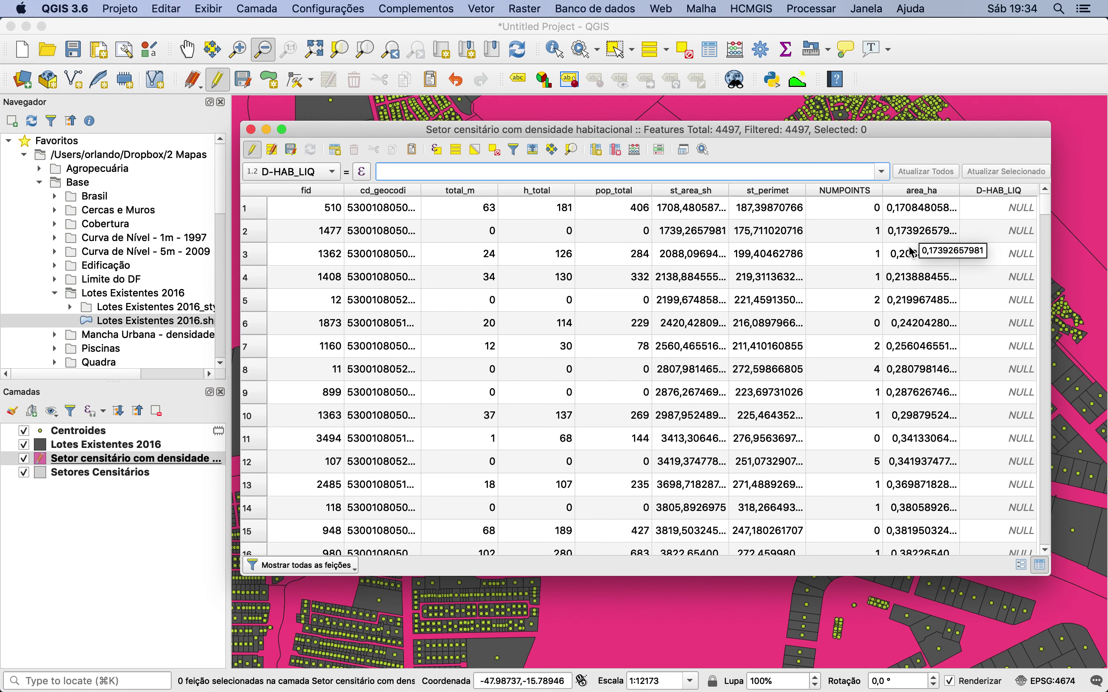
pyautogui.click(362, 173)
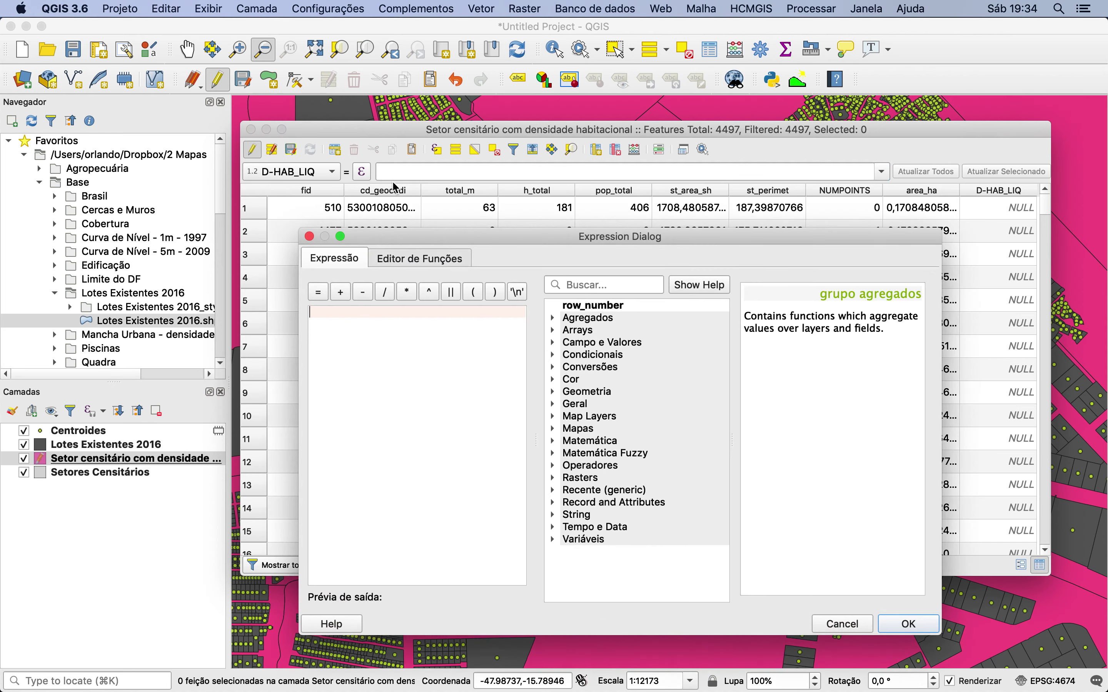
pyautogui.click(552, 343)
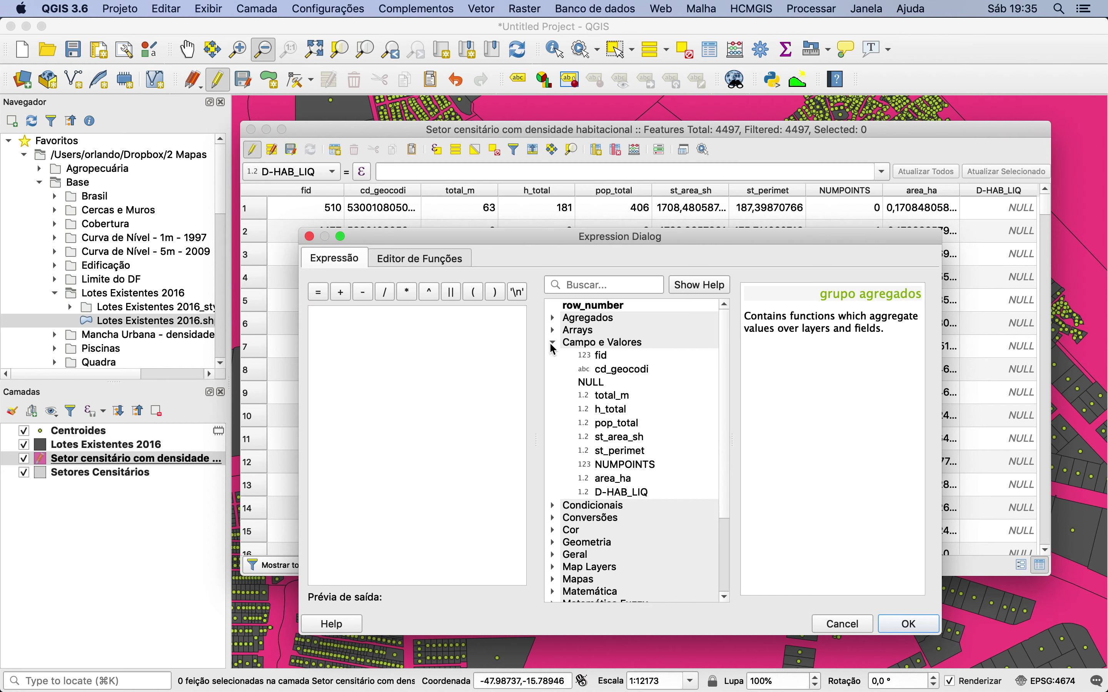
pyautogui.doubleClick(630, 472)
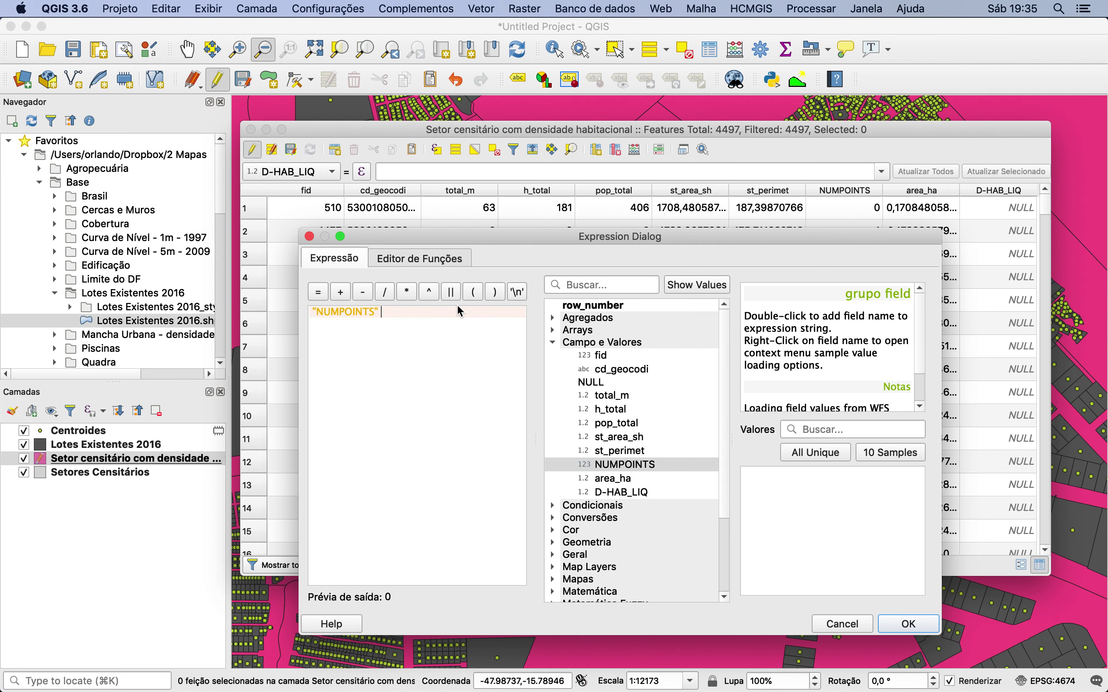
pyautogui.click(383, 292)
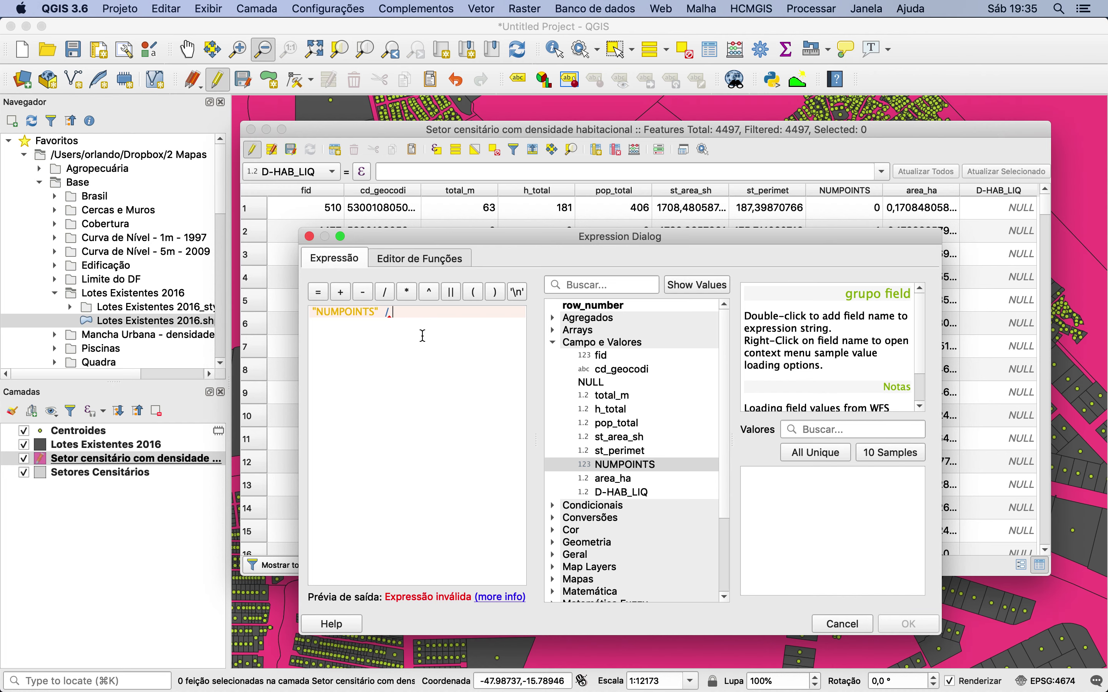
pyautogui.doubleClick(611, 479)
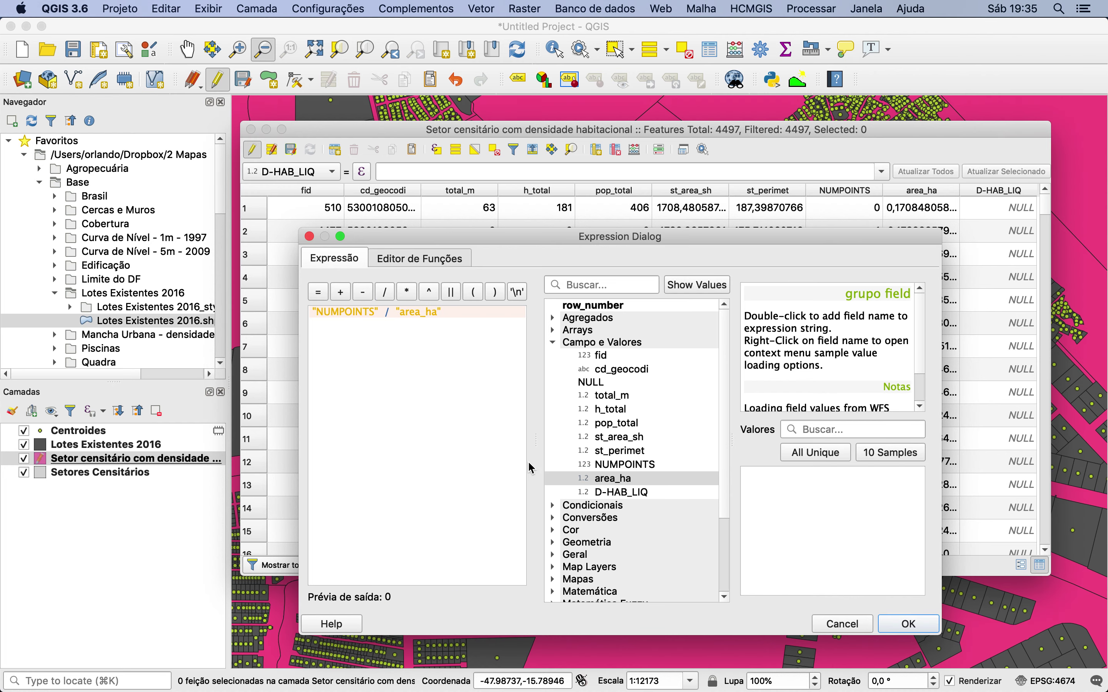
pyautogui.click(906, 623)
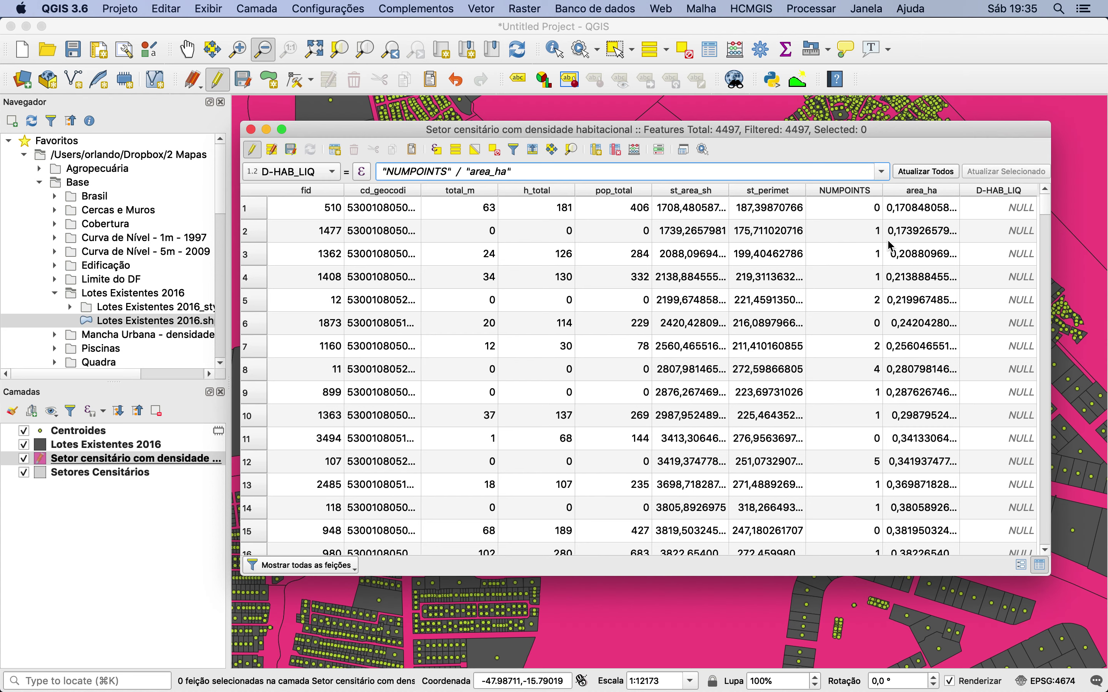
pyautogui.click(928, 173)
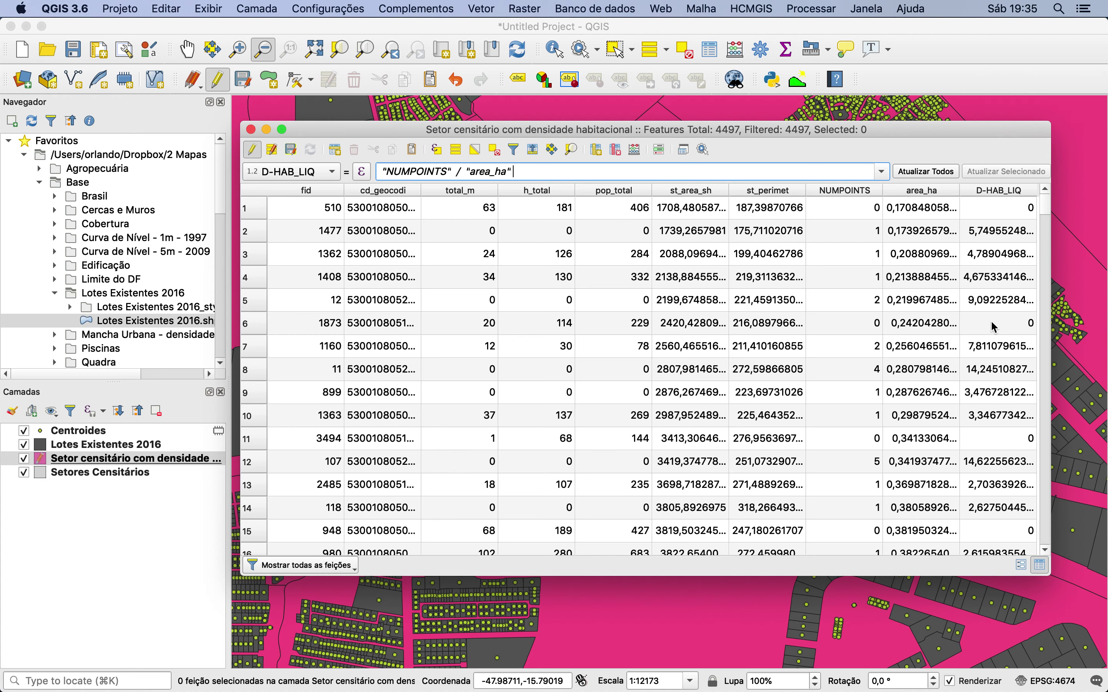
# Step: Review the D-HAB_LIQ values, save the layer edits, and end editing by closing the attribute table
pyautogui.scroll(-5, 999, 466)
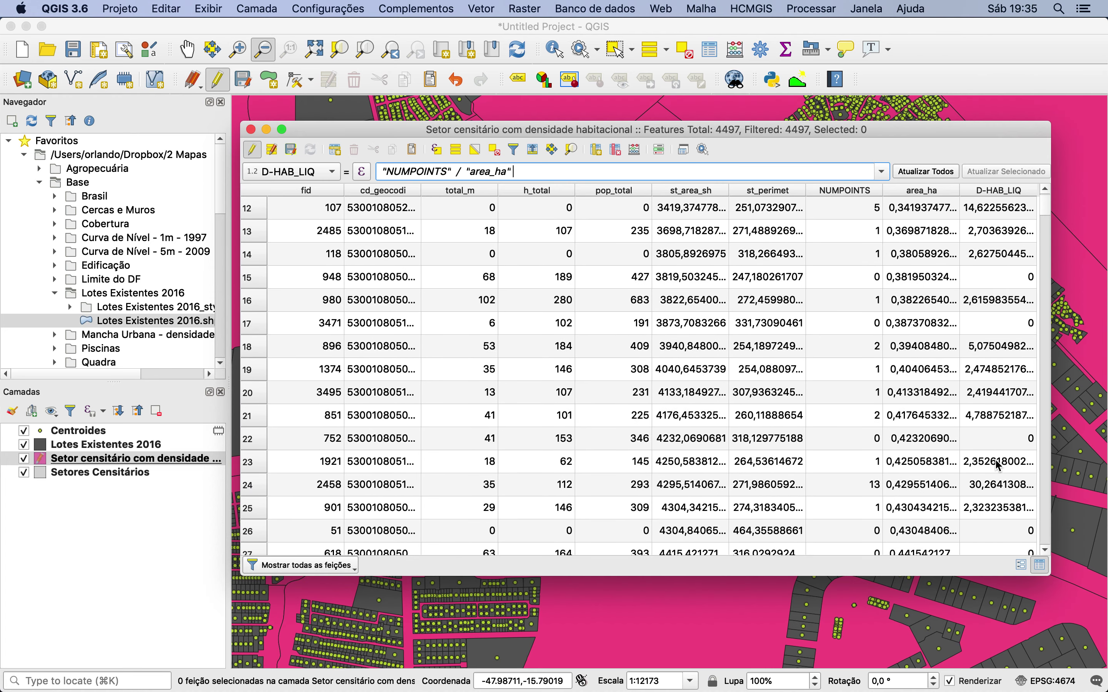
pyautogui.scroll(-2, 999, 466)
pyautogui.scroll(7, 1006, 454)
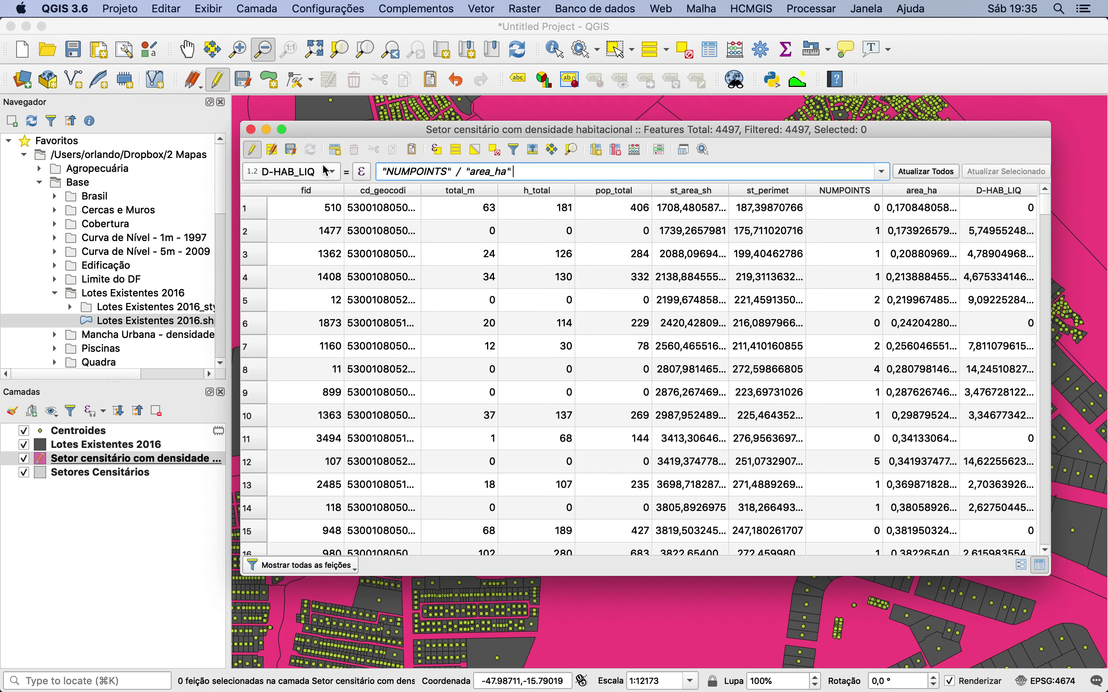
pyautogui.click(291, 152)
pyautogui.click(253, 150)
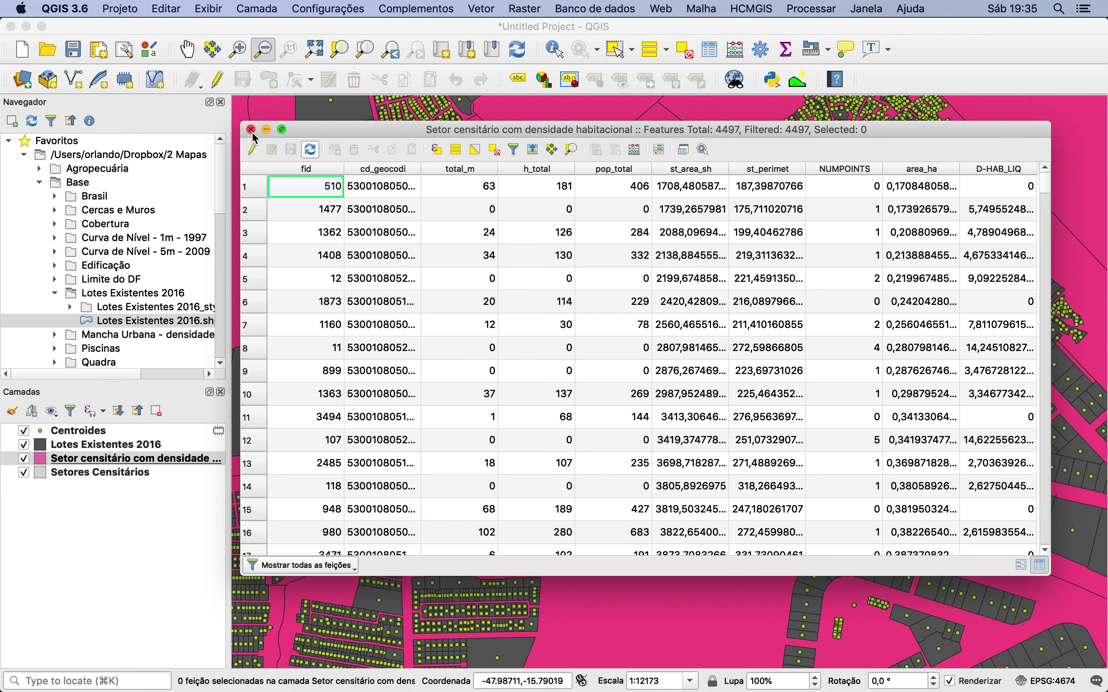
pyautogui.click(251, 130)
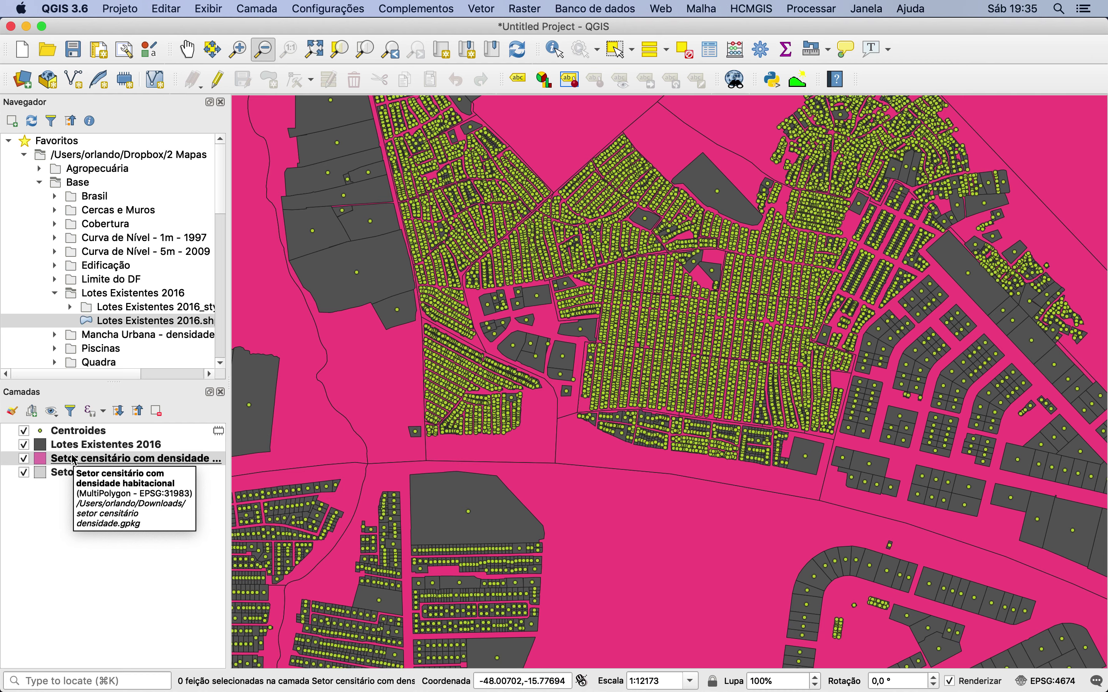
# Step: Hide the Lotes Existentes 2016, Centroides and Setores Censitários layers
pyautogui.click(24, 445)
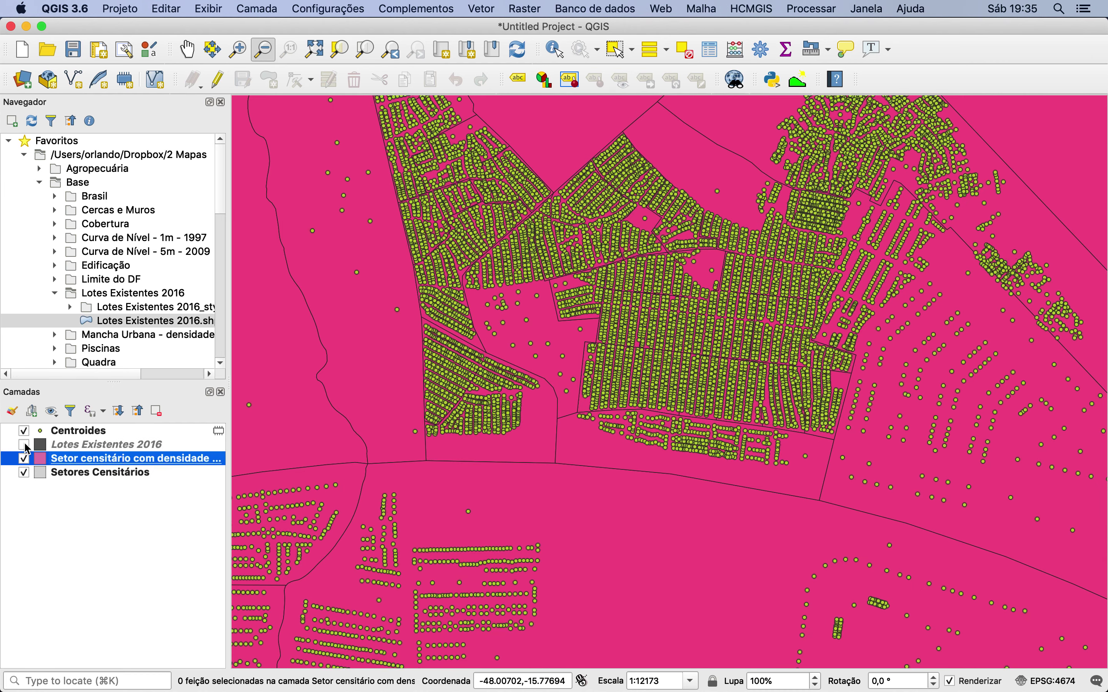
pyautogui.click(24, 431)
pyautogui.click(24, 473)
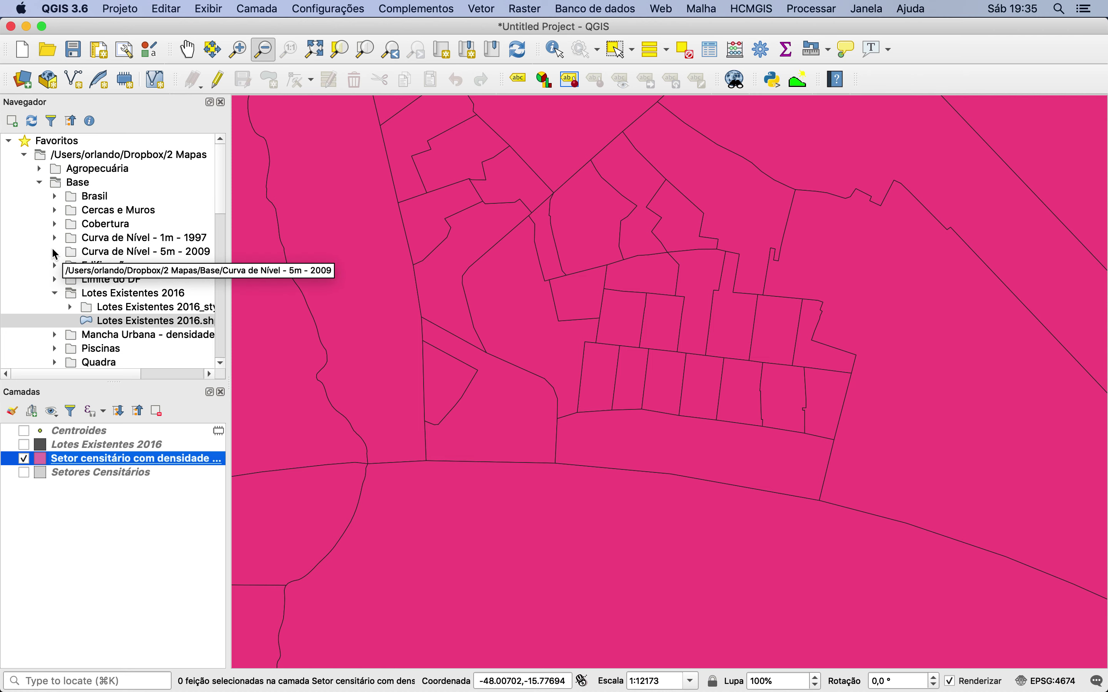
# Step: Add the Via.shp road layer from the Via subfolder of the Vias folder to the map
pyautogui.scroll(-8, 55, 253)
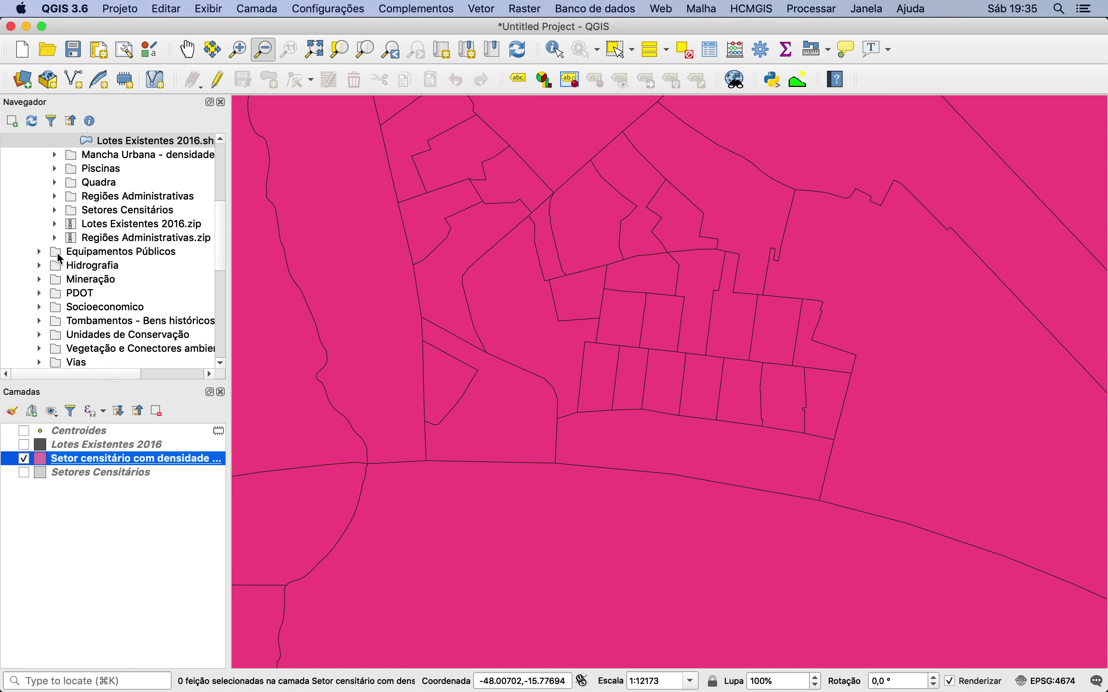
pyautogui.scroll(-3, 60, 260)
pyautogui.click(30, 307)
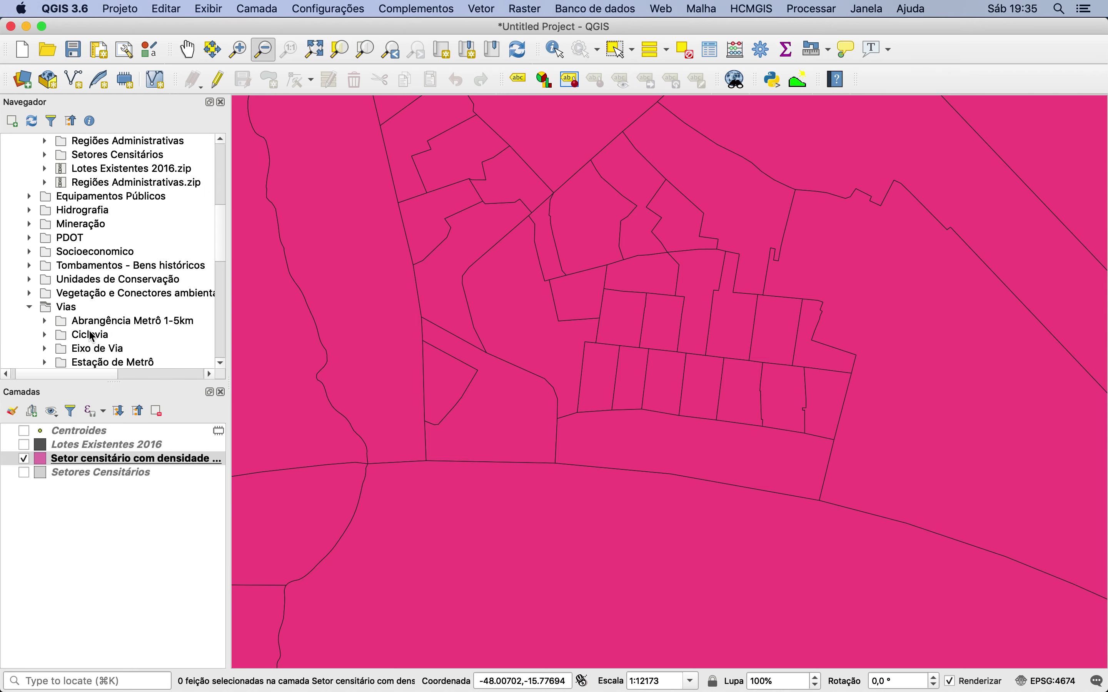
pyautogui.scroll(-6, 91, 338)
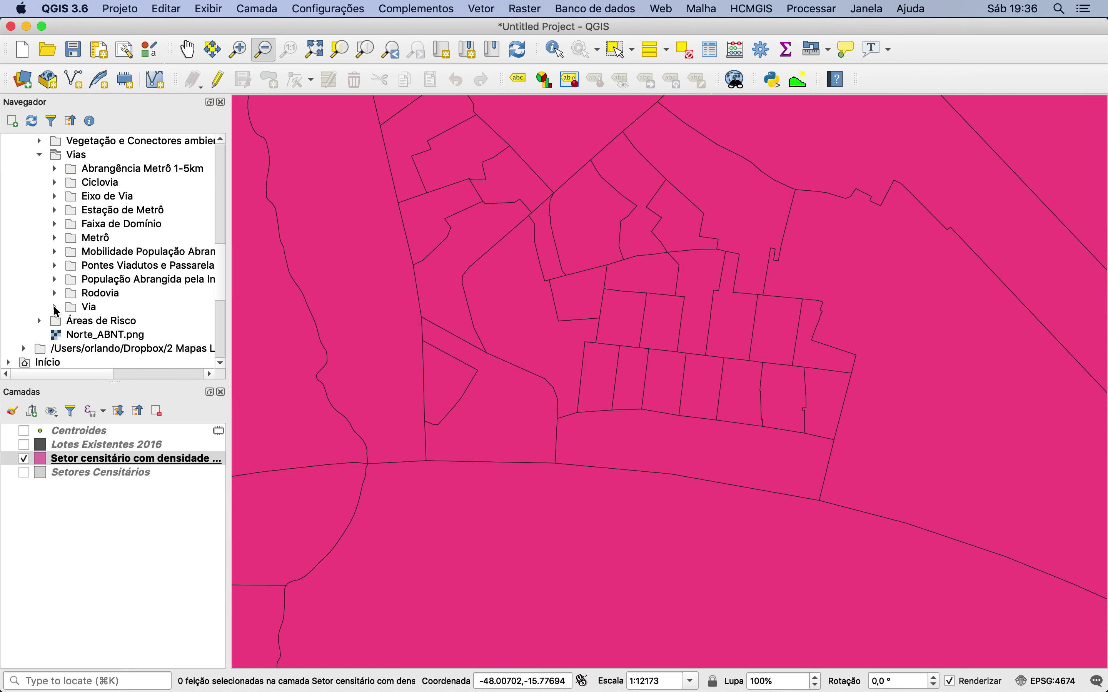
pyautogui.click(56, 307)
pyautogui.doubleClick(94, 321)
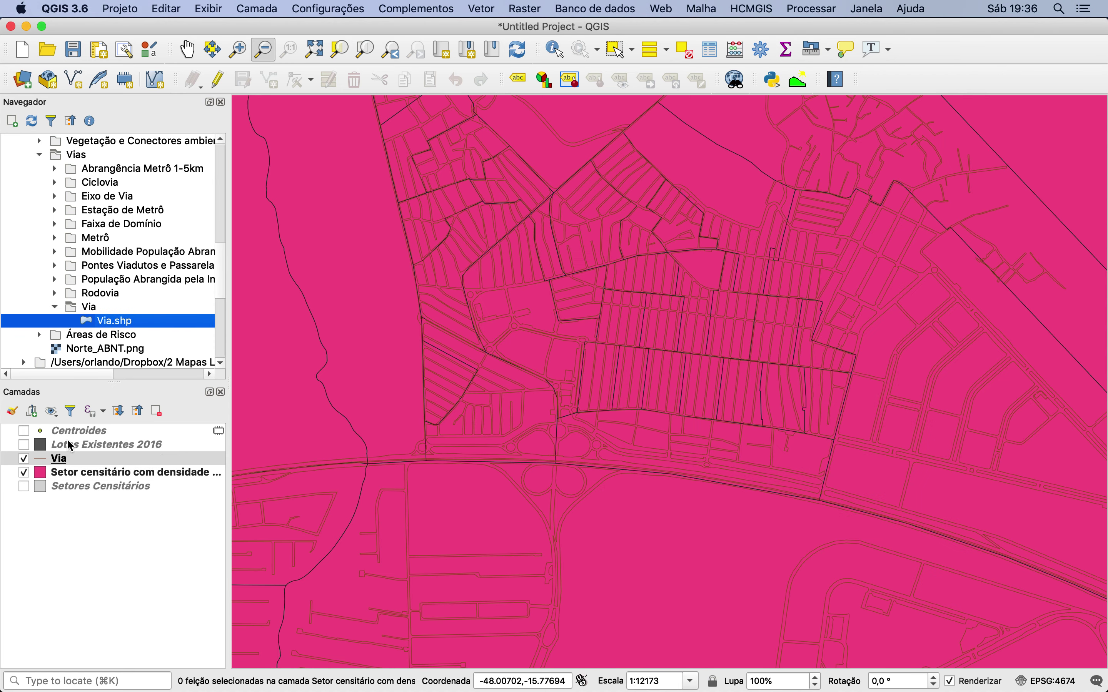
# Step: Change the line colour of the Via layer to black
pyautogui.rightClick(60, 462)
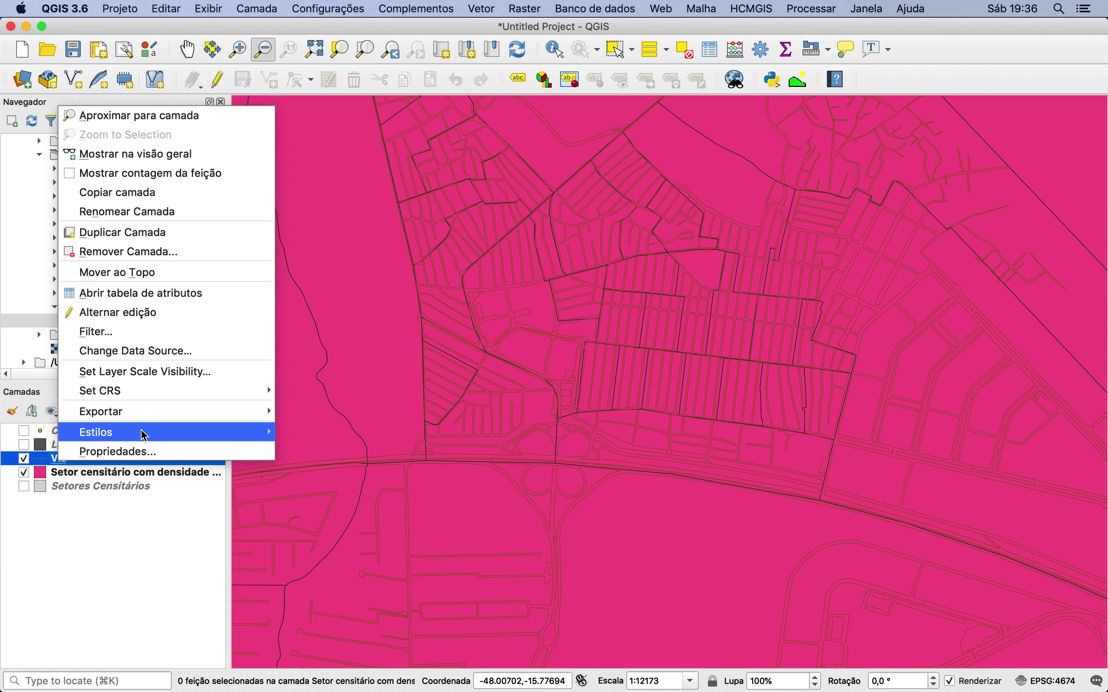
pyautogui.moveTo(164, 419)
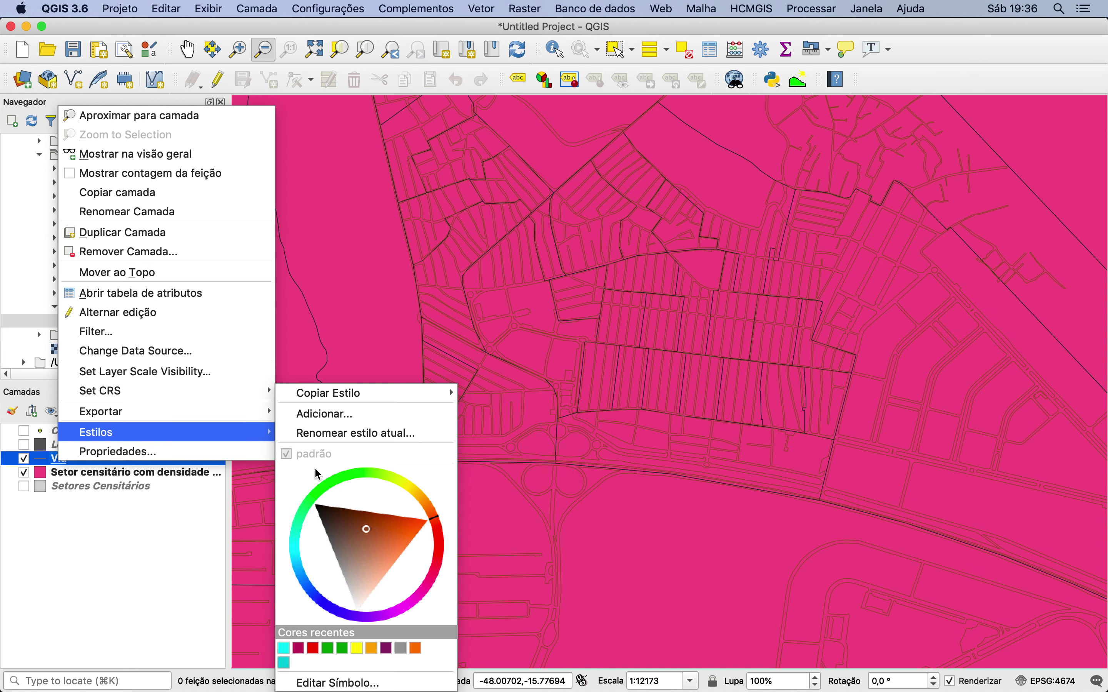
pyautogui.click(304, 499)
pyautogui.click(81, 552)
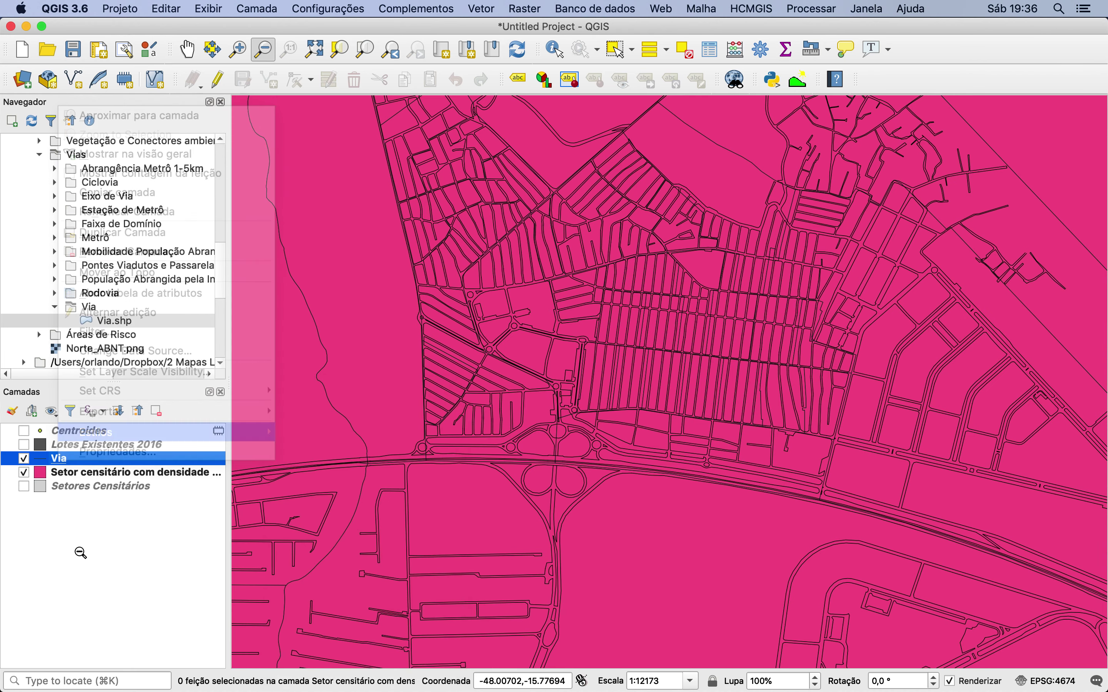
# Step: Set the census sector density layer's symbology to Graduado, based on the D-HAB_LIQ column
pyautogui.click(75, 476)
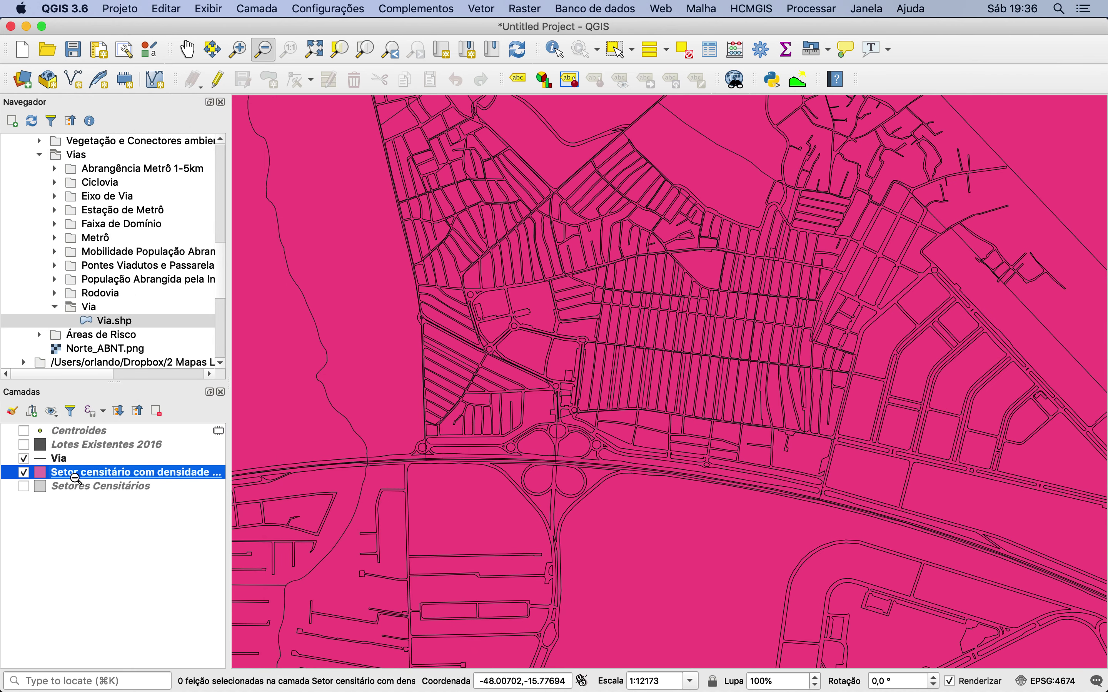
pyautogui.doubleClick(75, 477)
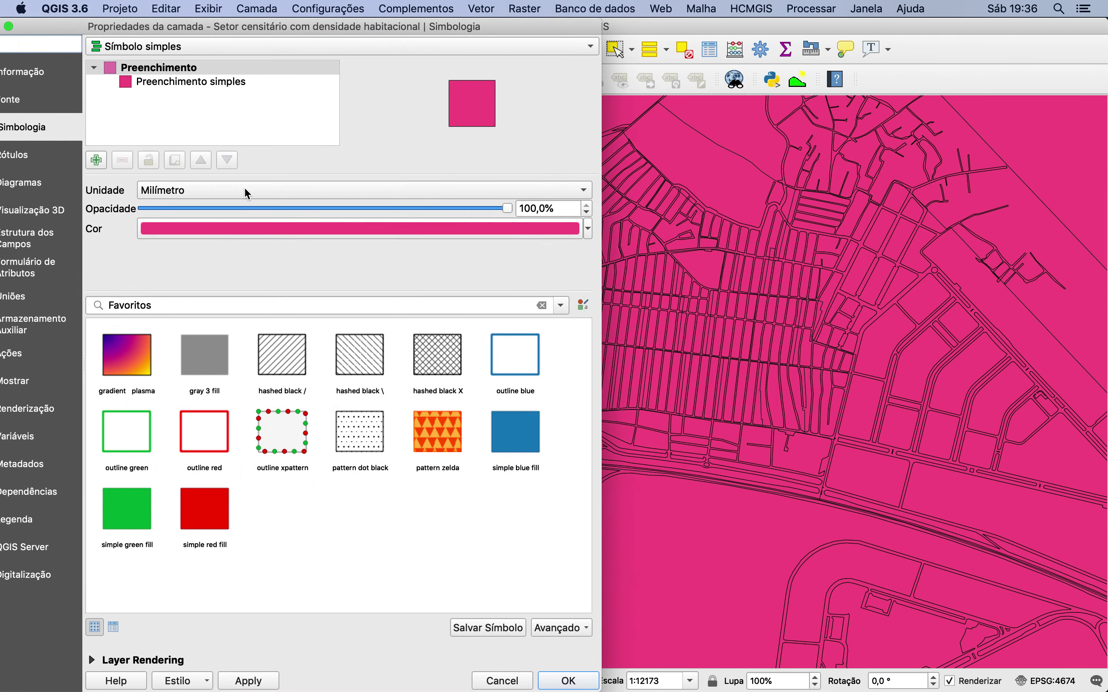
pyautogui.moveTo(371, 25); pyautogui.dragTo(483, 25)
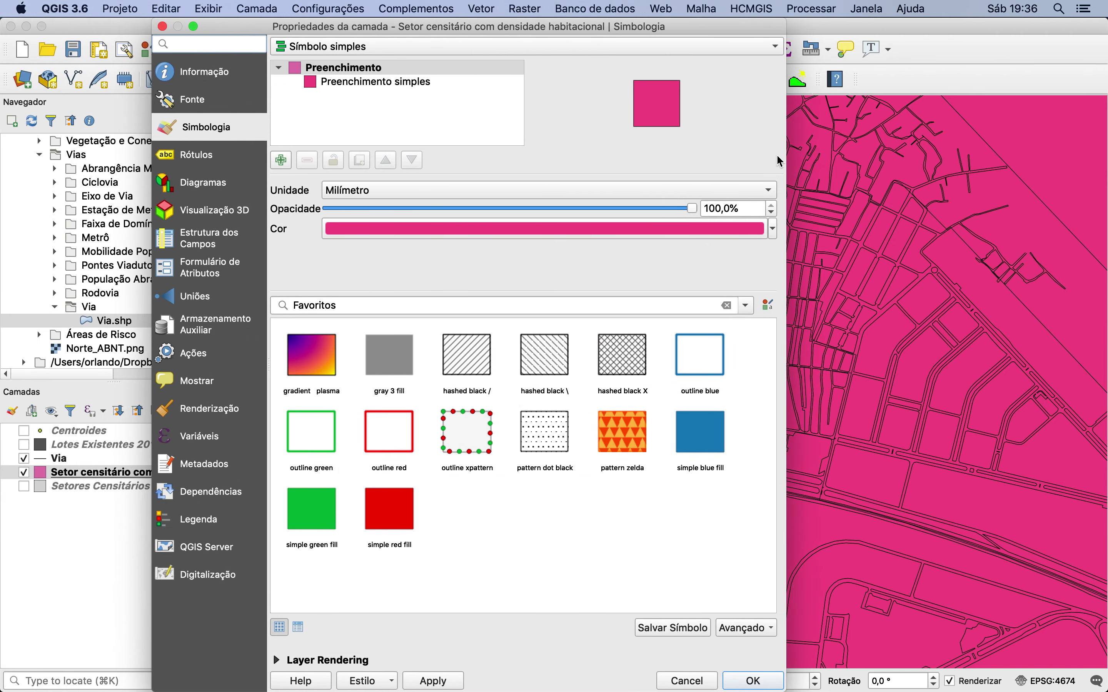
pyautogui.moveTo(788, 150); pyautogui.dragTo(935, 163)
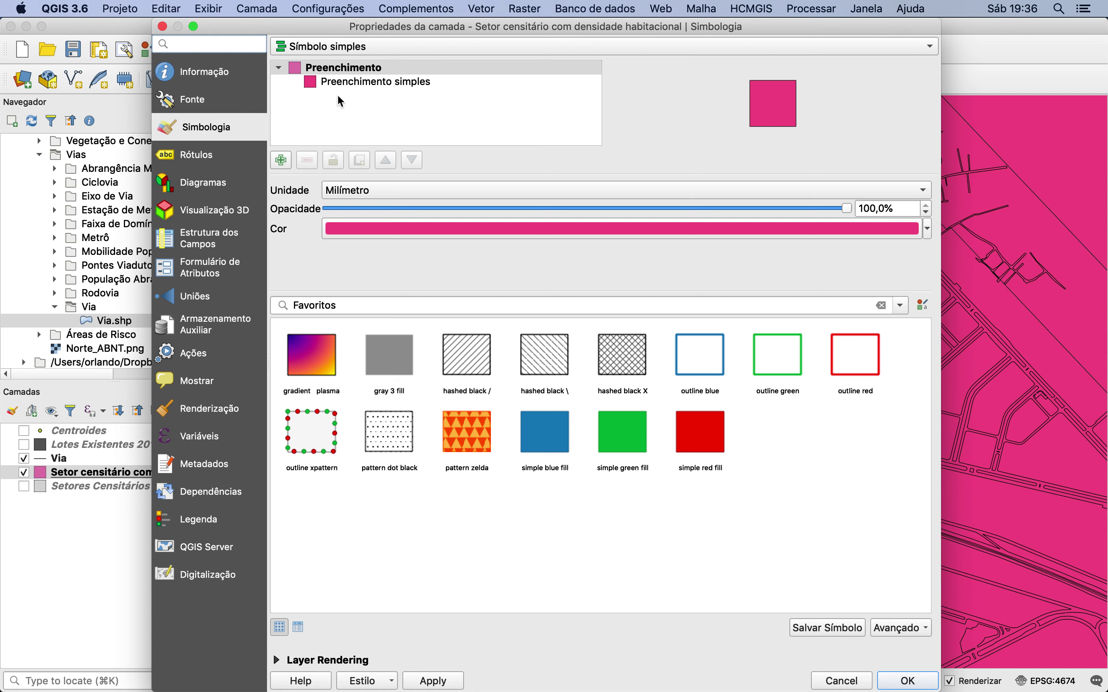
pyautogui.click(336, 55)
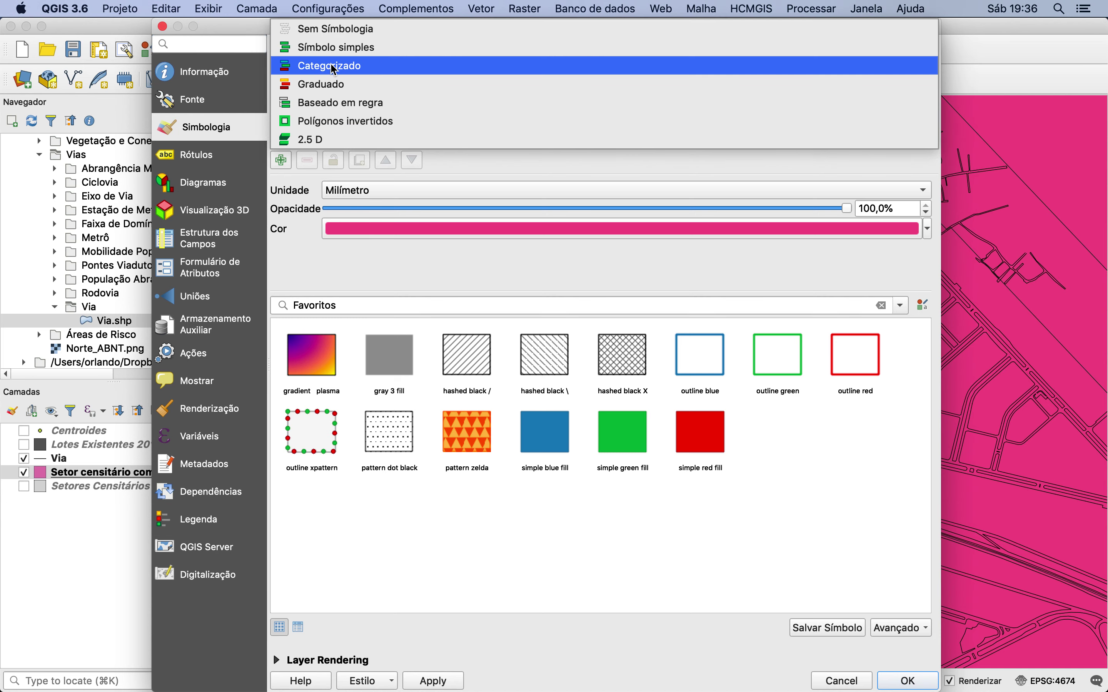
pyautogui.click(334, 66)
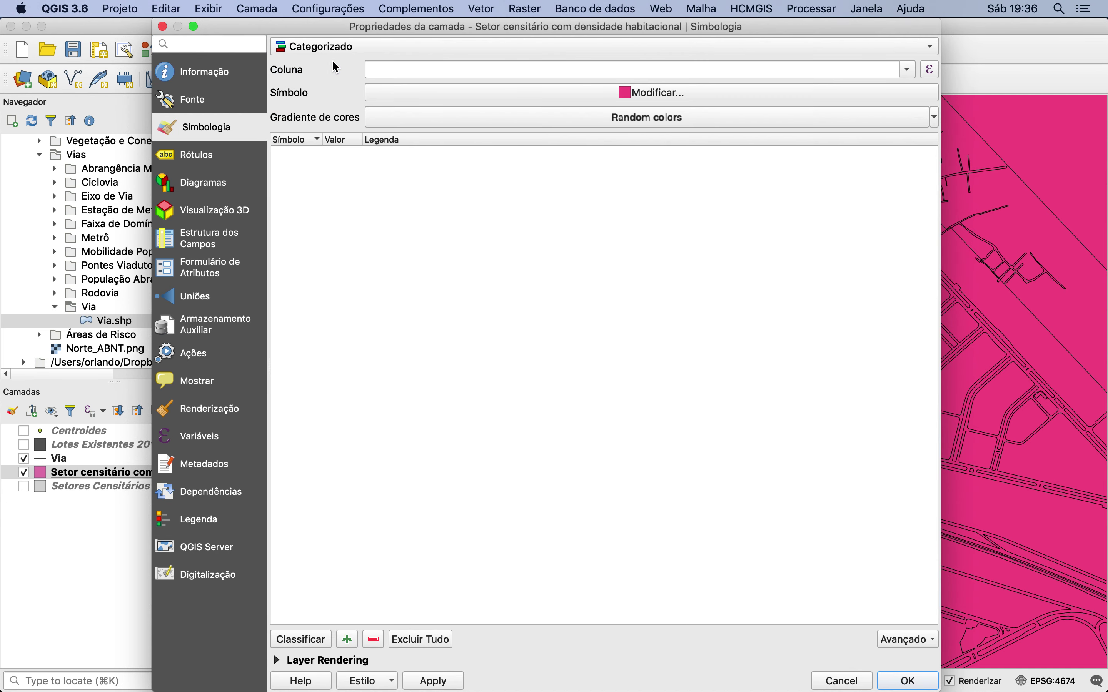
pyautogui.click(336, 47)
pyautogui.click(339, 80)
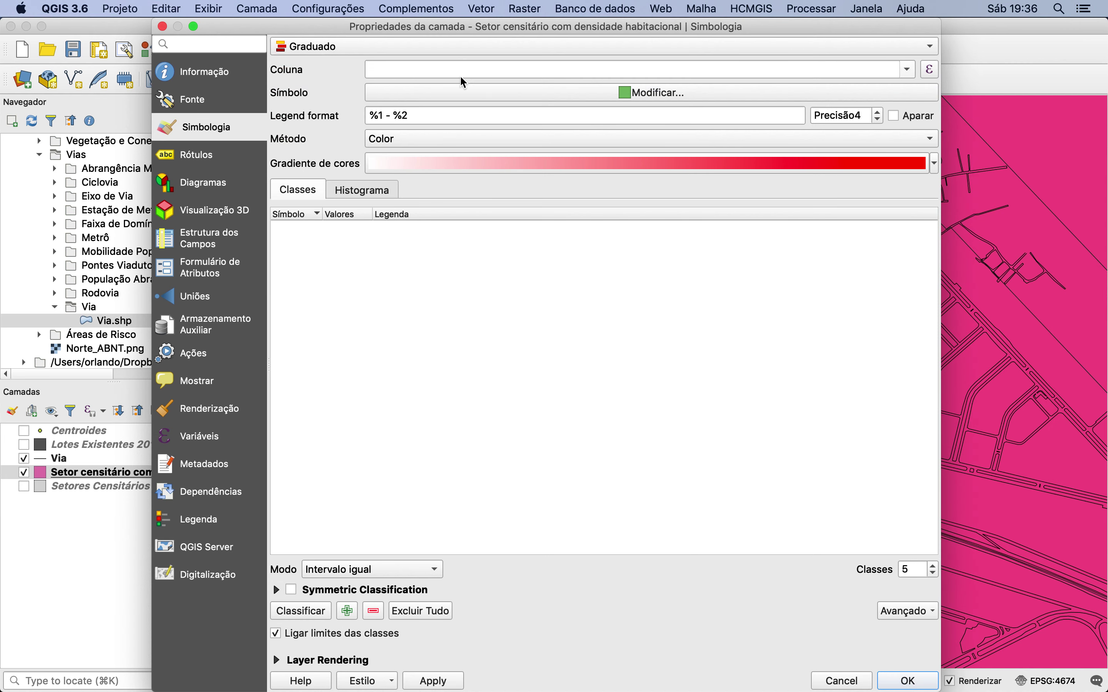
pyautogui.click(909, 69)
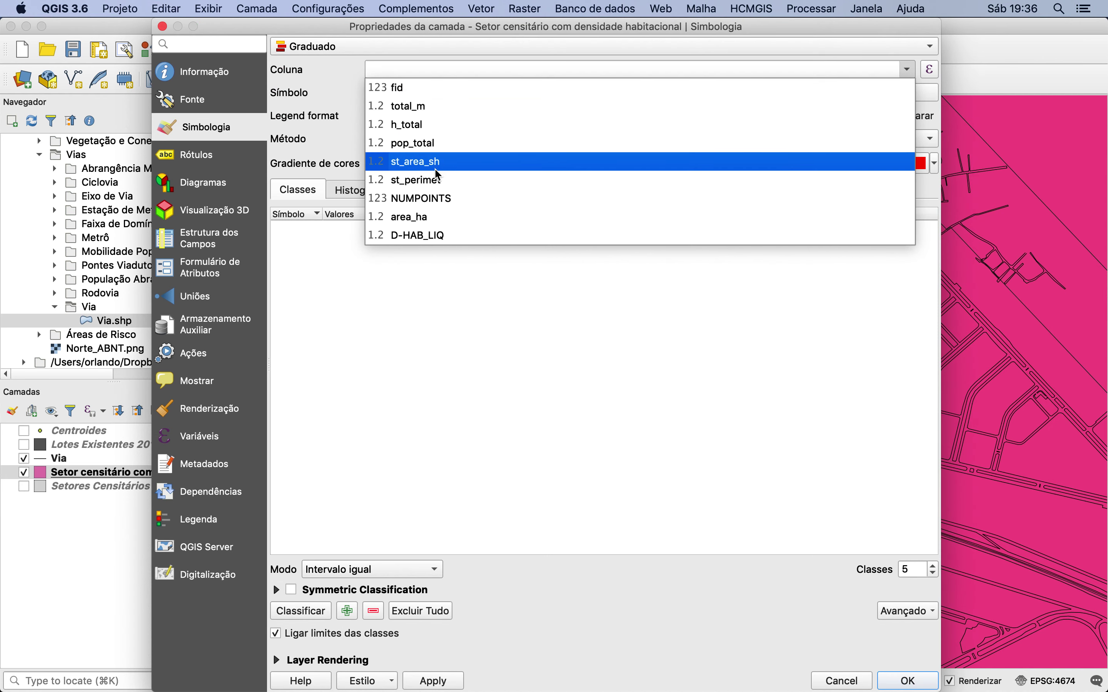
pyautogui.click(417, 236)
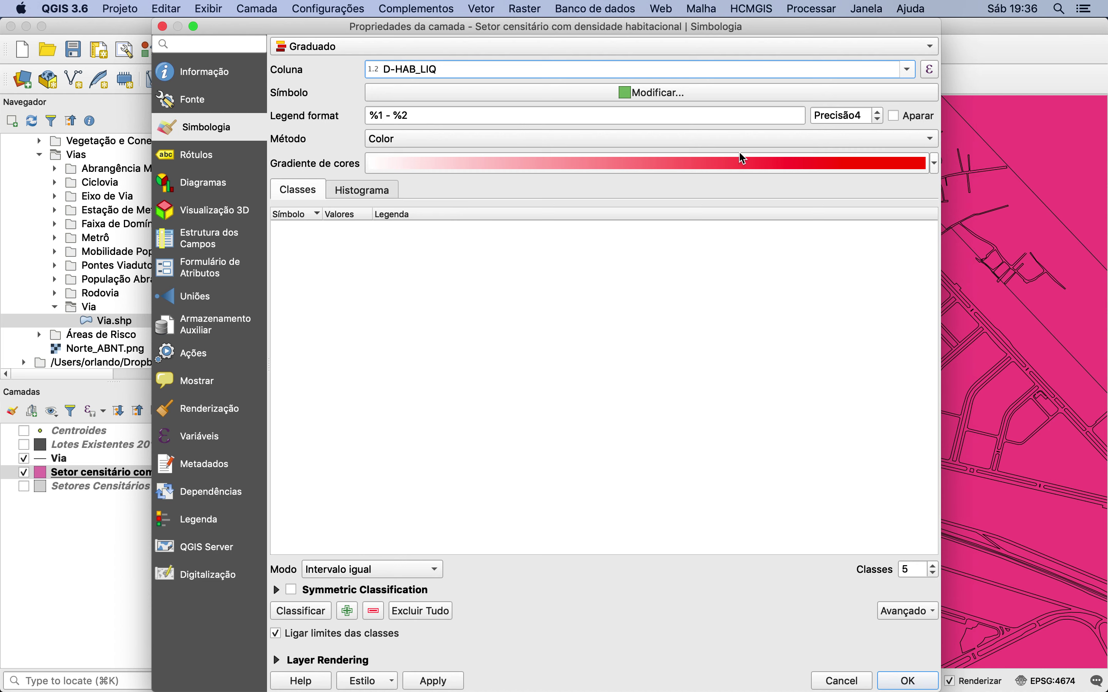
# Step: Apply the RdYlGn colour ramp to the graduated symbology and classify the values into 3 classes
pyautogui.click(936, 167)
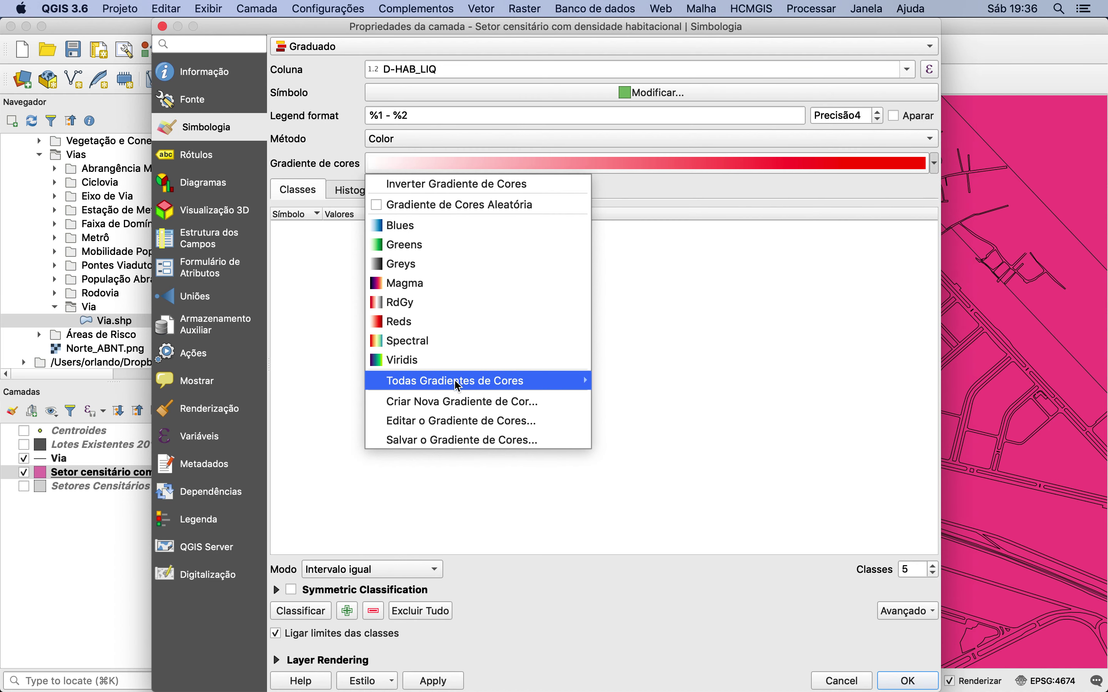
pyautogui.moveTo(458, 384)
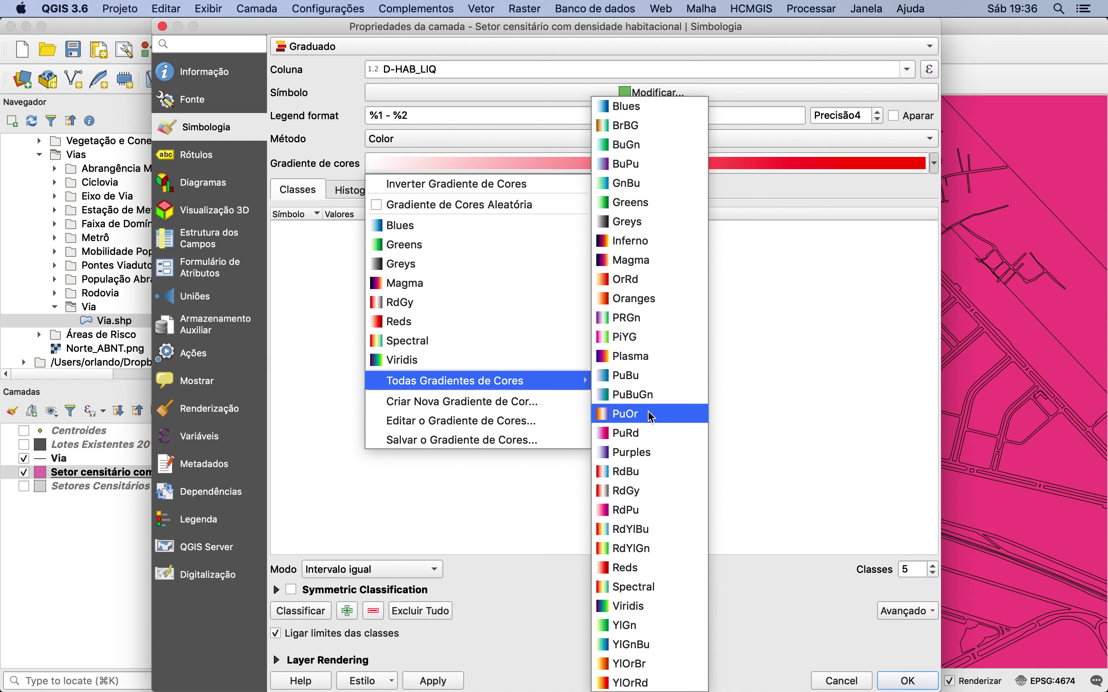
pyautogui.click(641, 548)
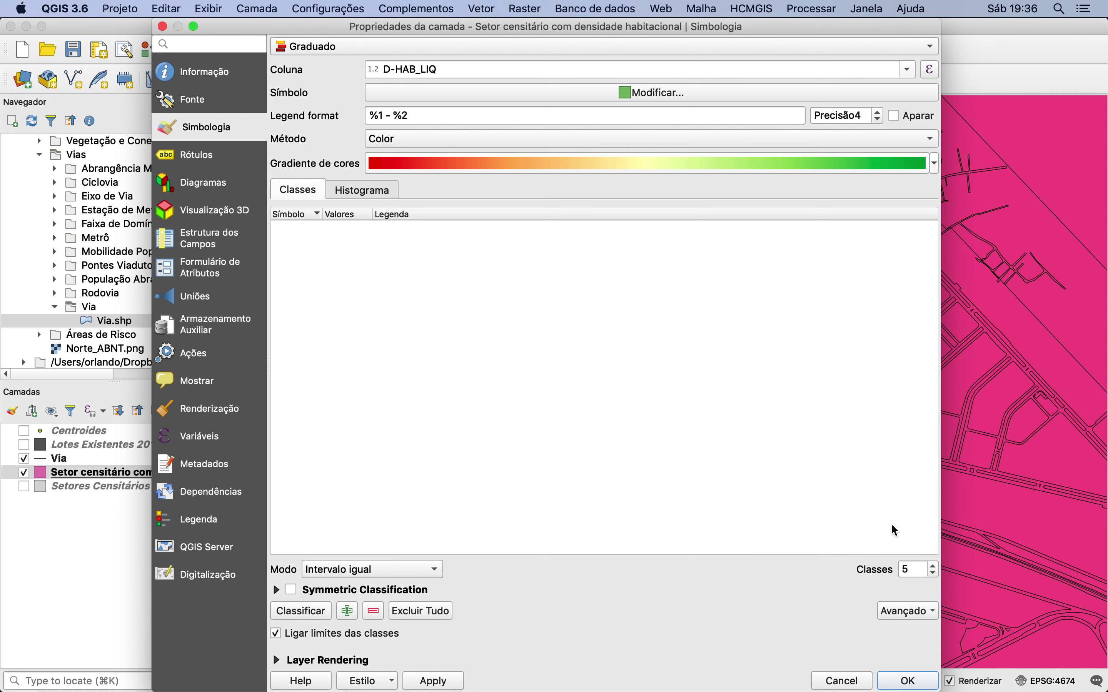
pyautogui.click(934, 574)
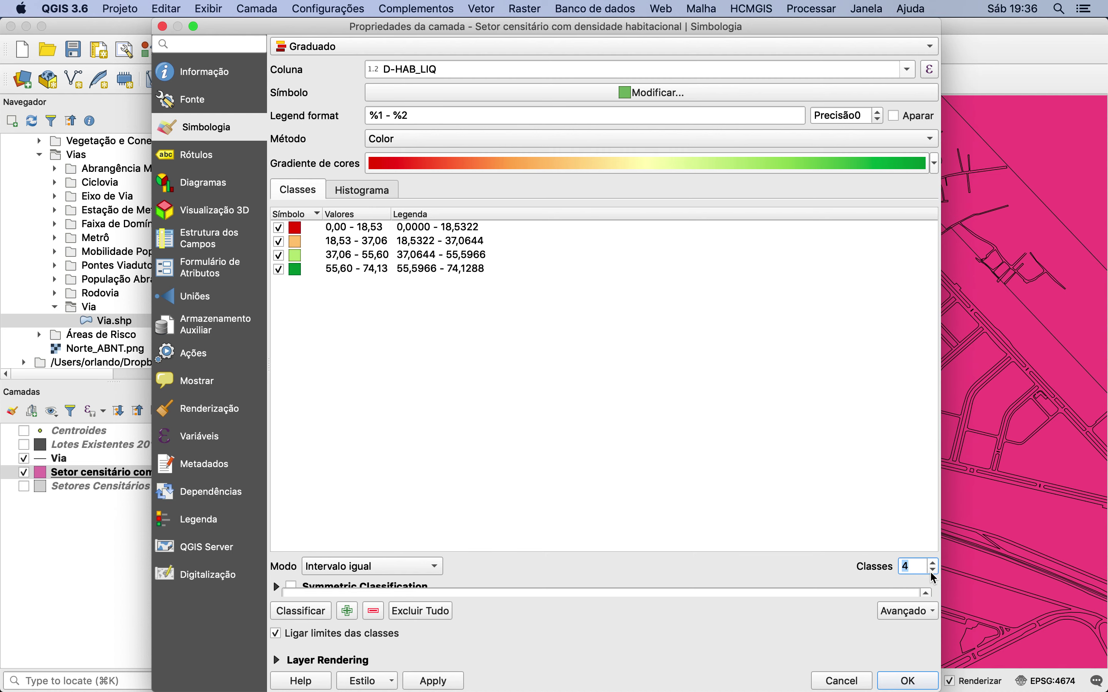
pyautogui.click(934, 575)
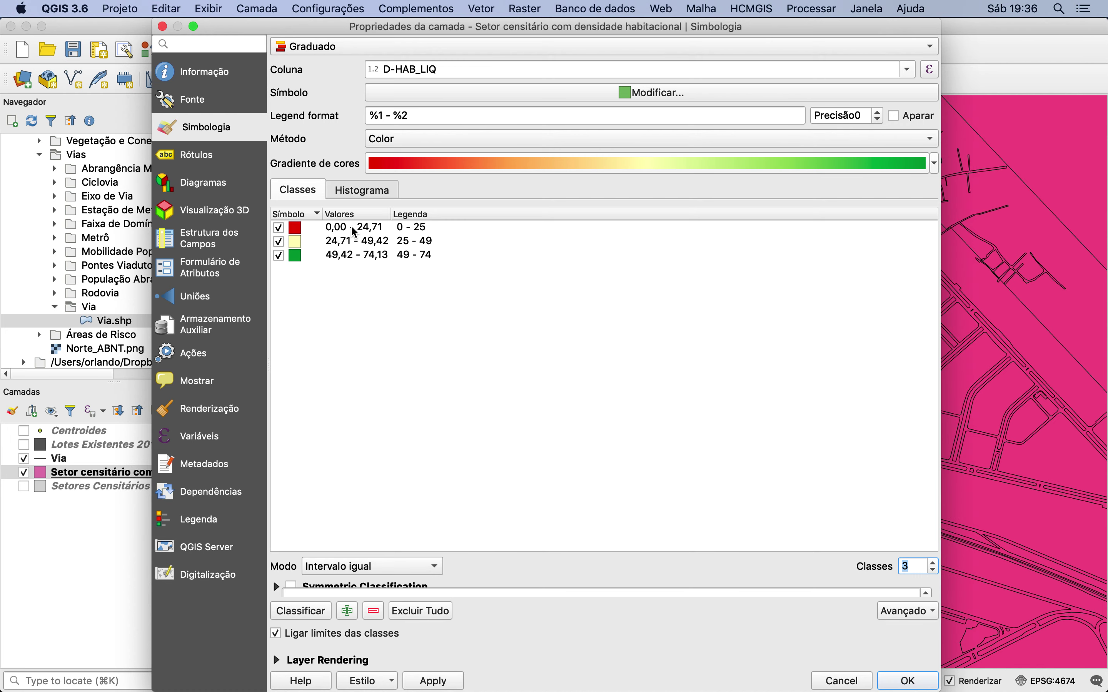
# Step: Switch to Keynote and compare the net density reference values on the Densidade habitacional slide with the class ranges in QGIS
pyautogui.press('super+Tab')
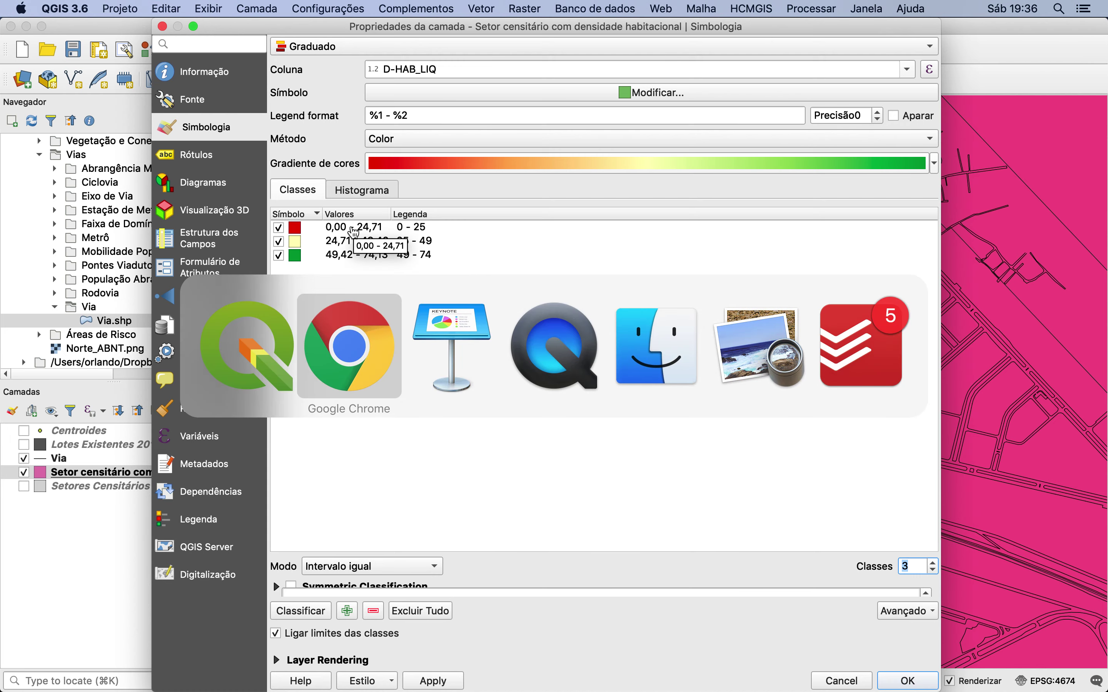
pyautogui.press('super+Tab')
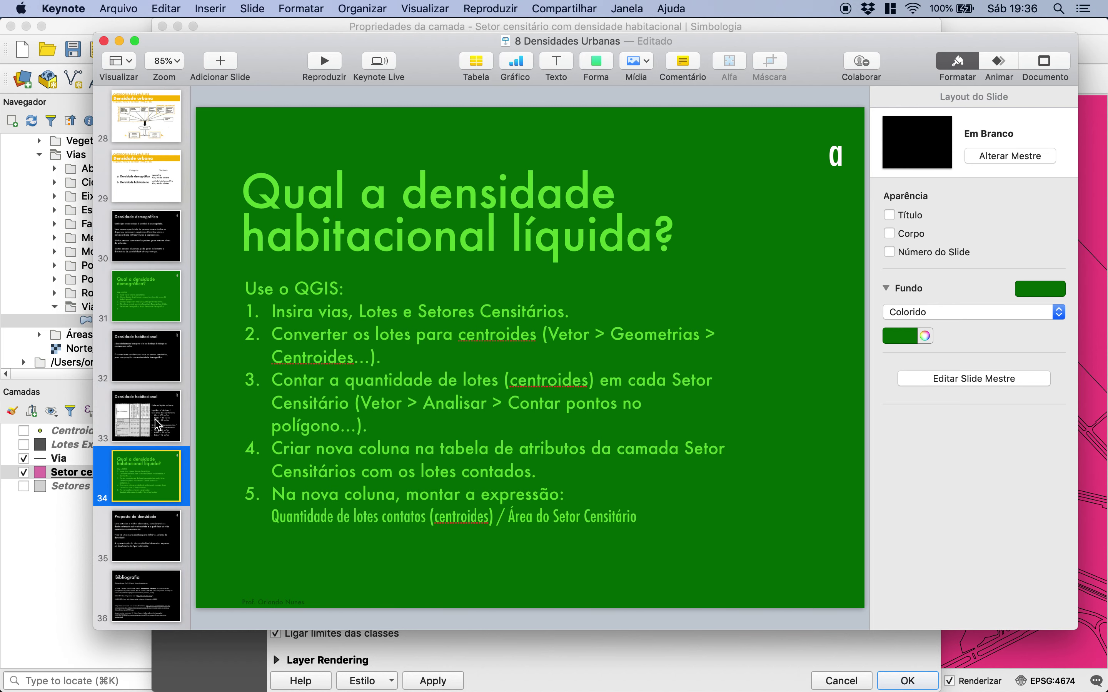
pyautogui.click(157, 423)
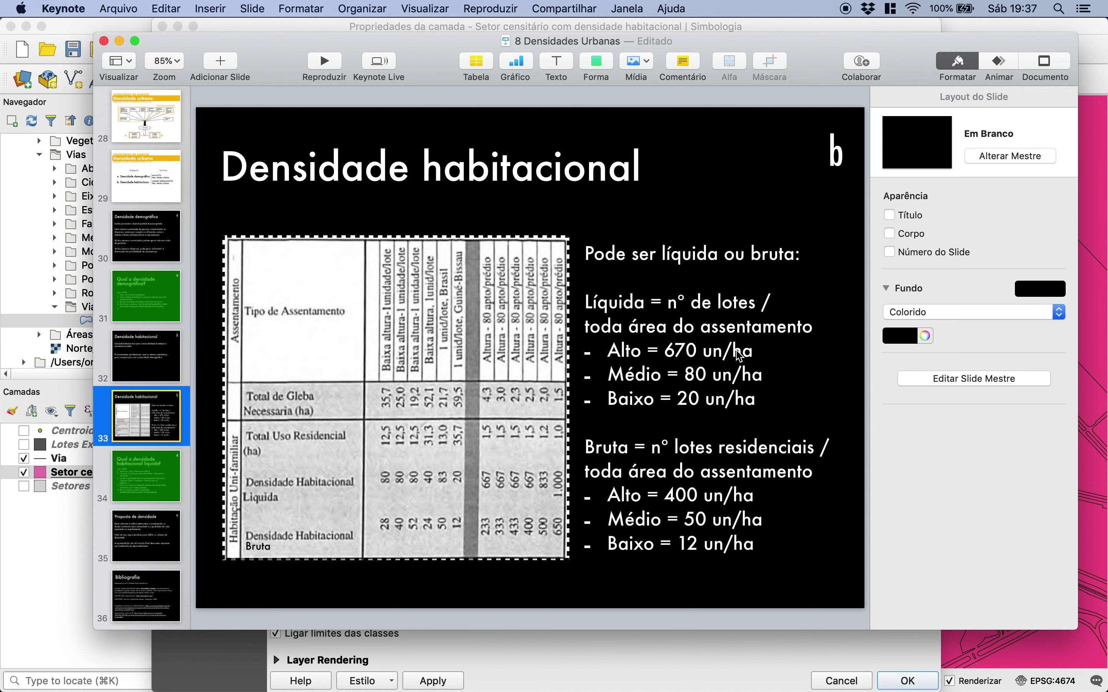
pyautogui.press('super+Tab')
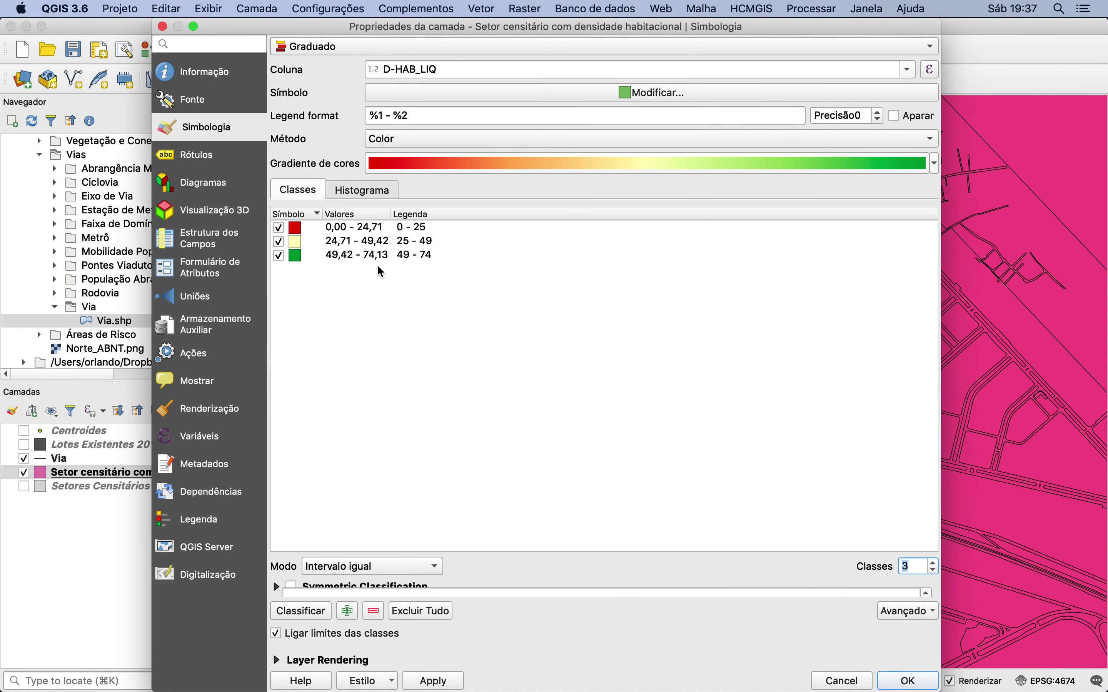
pyautogui.press('super+Tab')
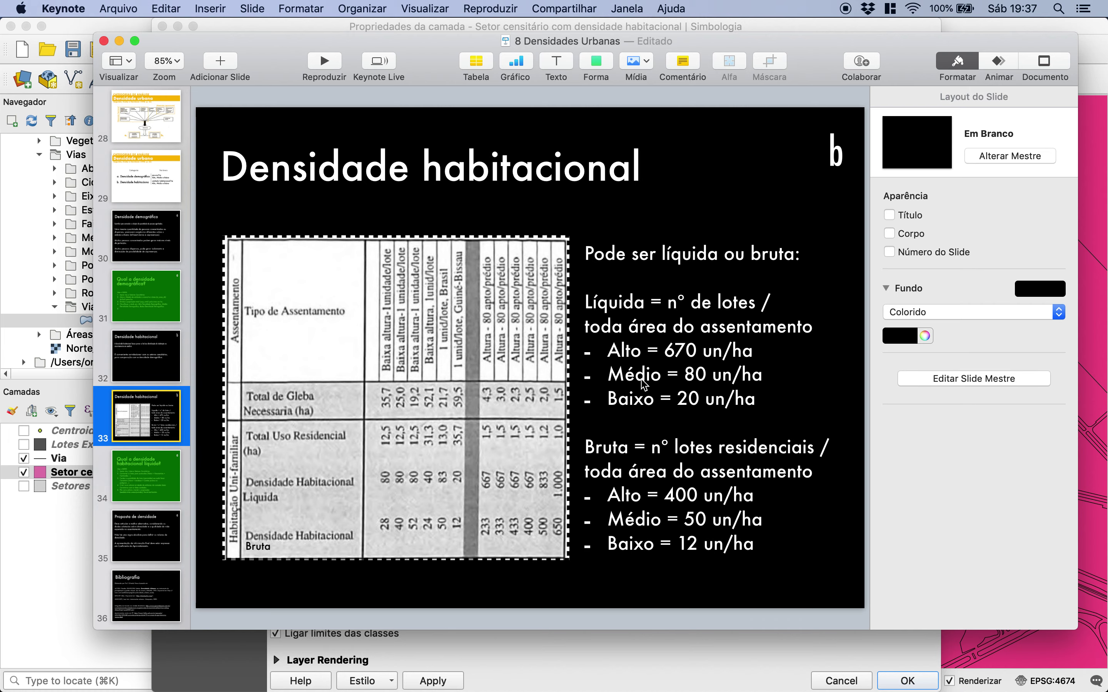
pyautogui.press('super+Tab')
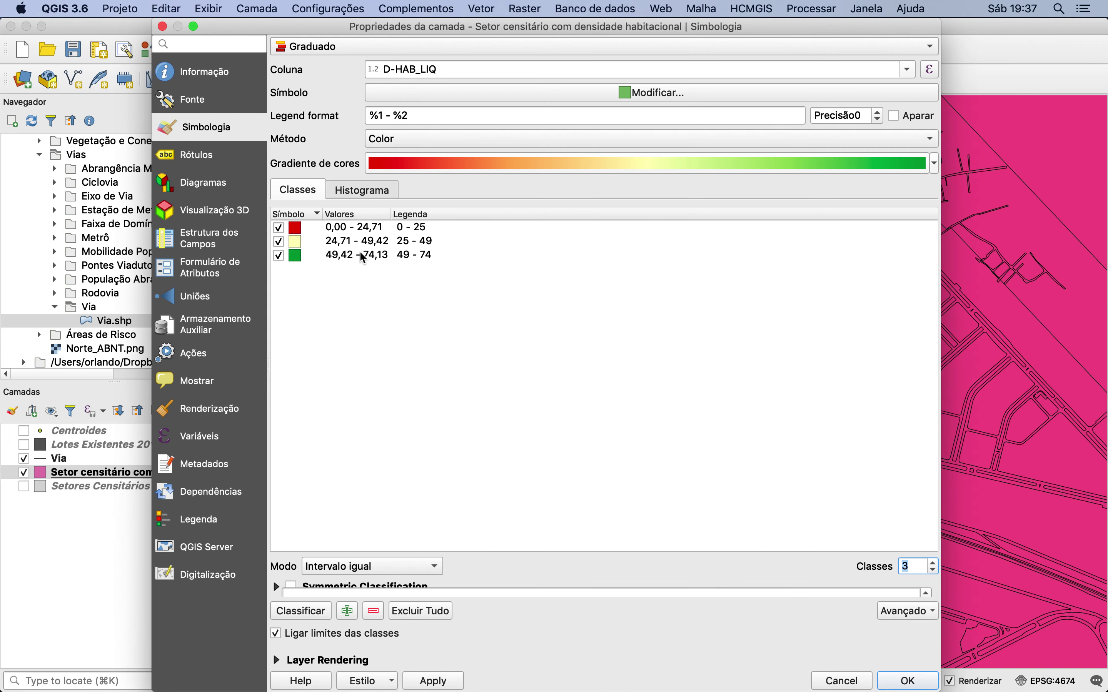
pyautogui.press('super+Tab')
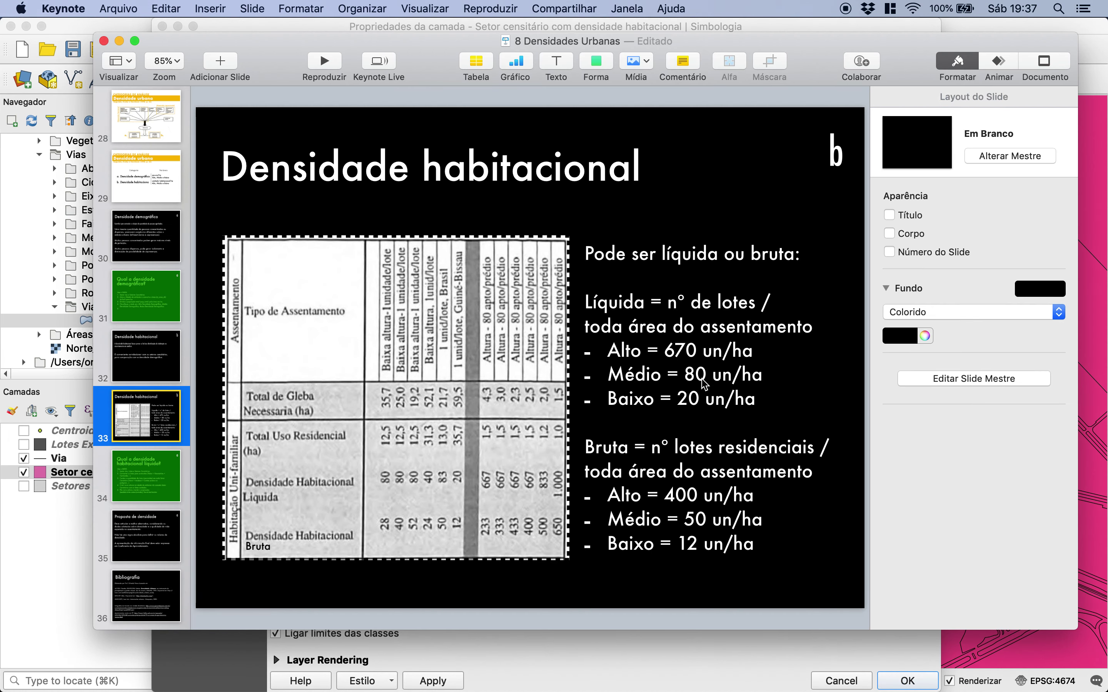
pyautogui.press('super+Tab')
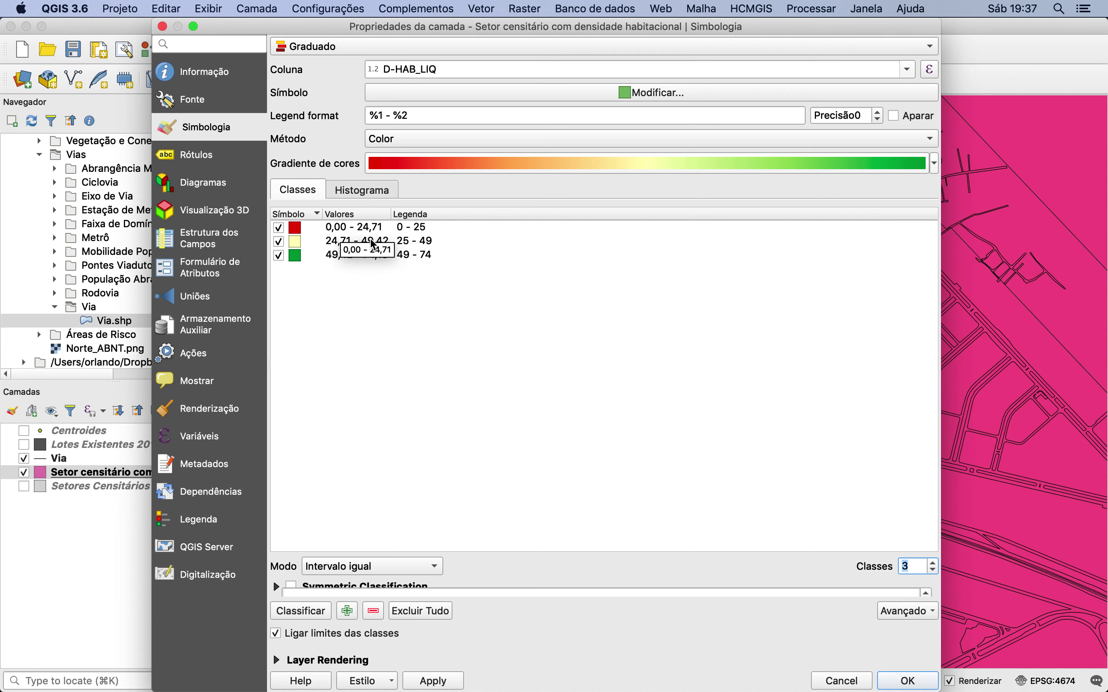
# Step: Increase the number of classes to 4 and set the first class's upper bound to 0
pyautogui.click(935, 563)
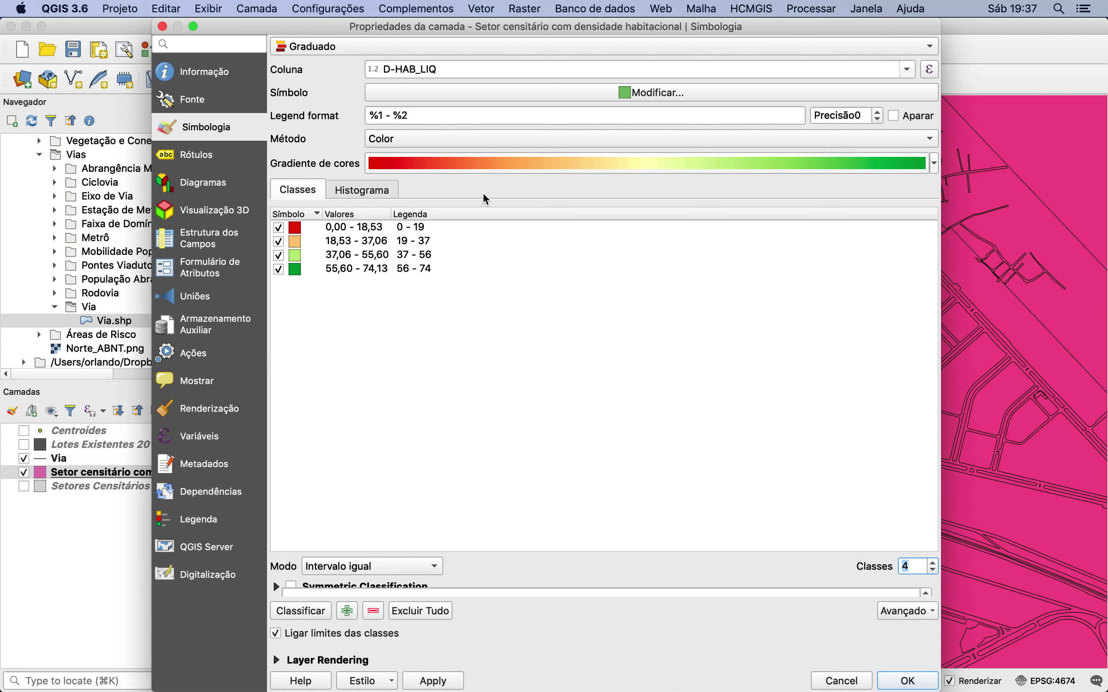
pyautogui.doubleClick(336, 234)
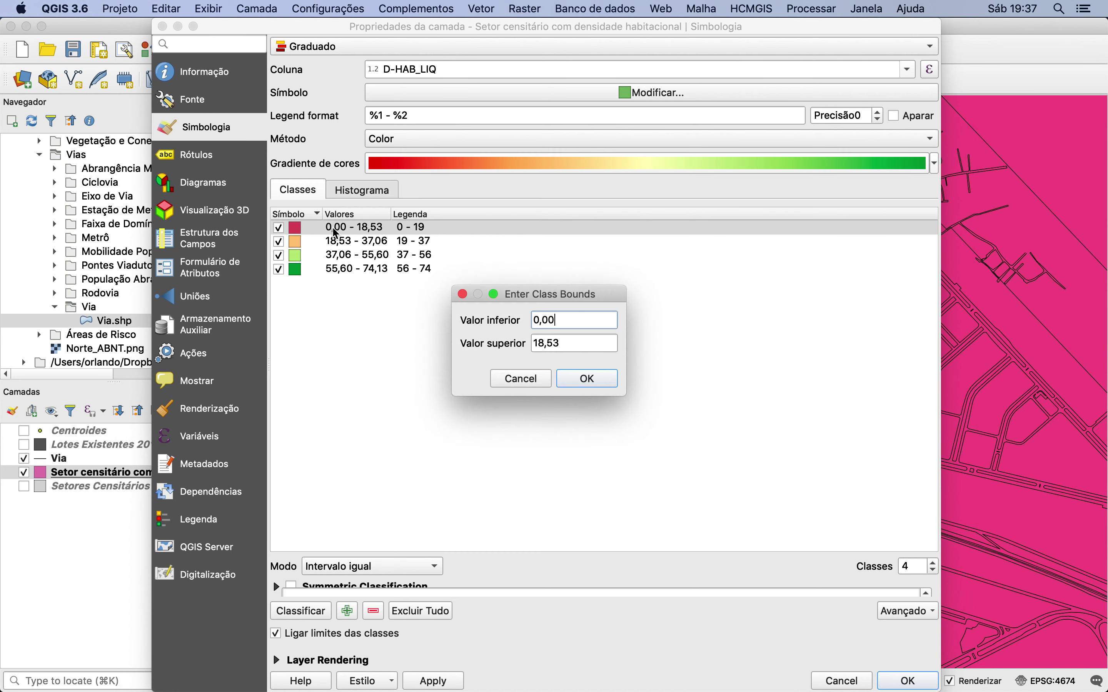
pyautogui.doubleClick(566, 340)
pyautogui.write('0')
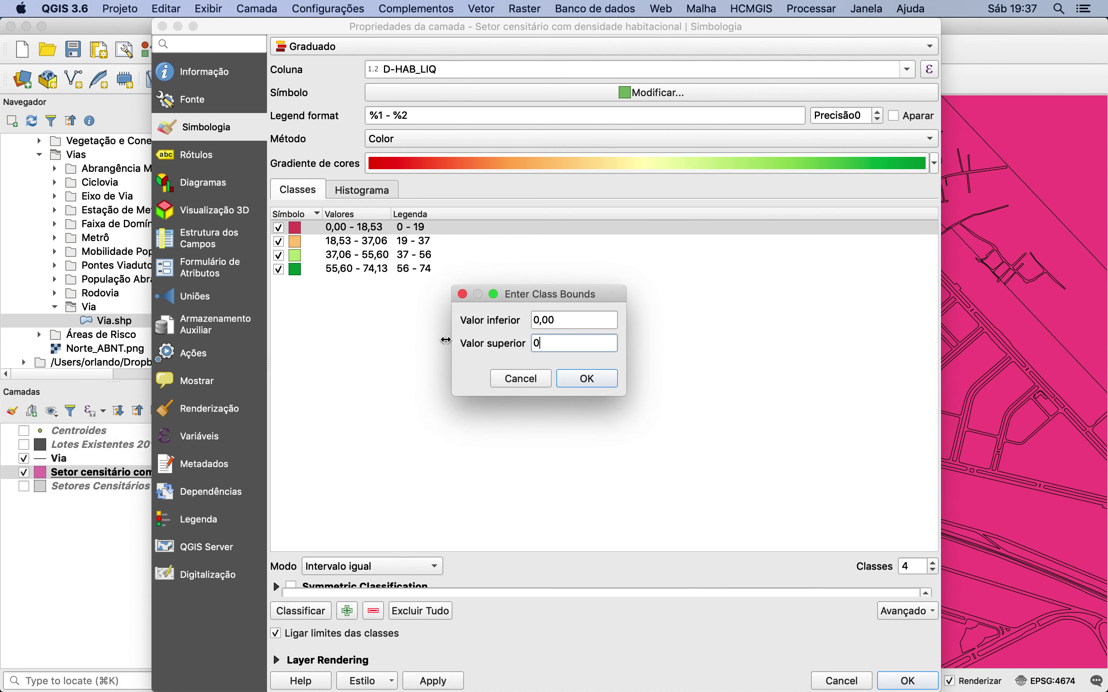
pyautogui.click(586, 378)
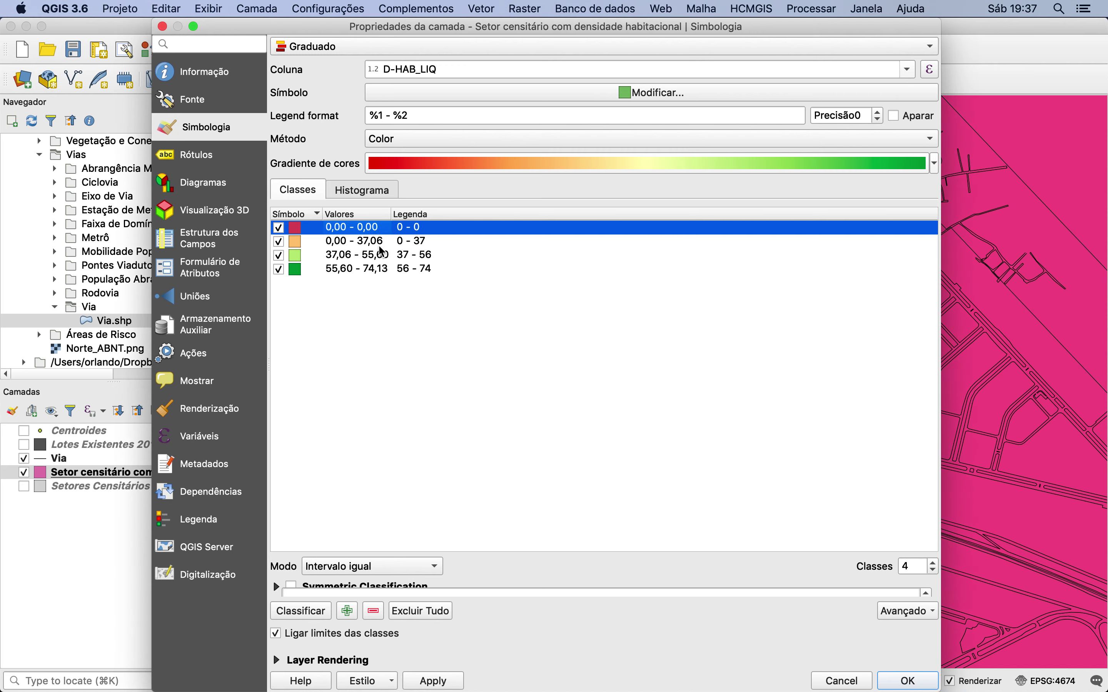
# Step: Change the fill colour of the first class to grey
pyautogui.doubleClick(300, 231)
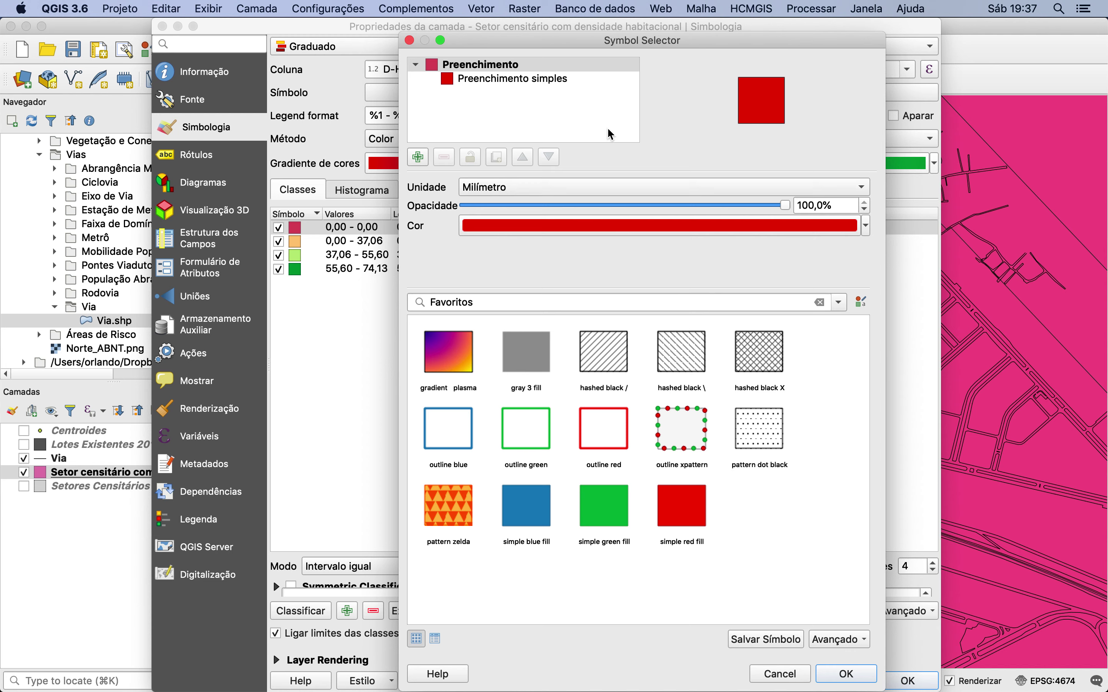
pyautogui.click(868, 231)
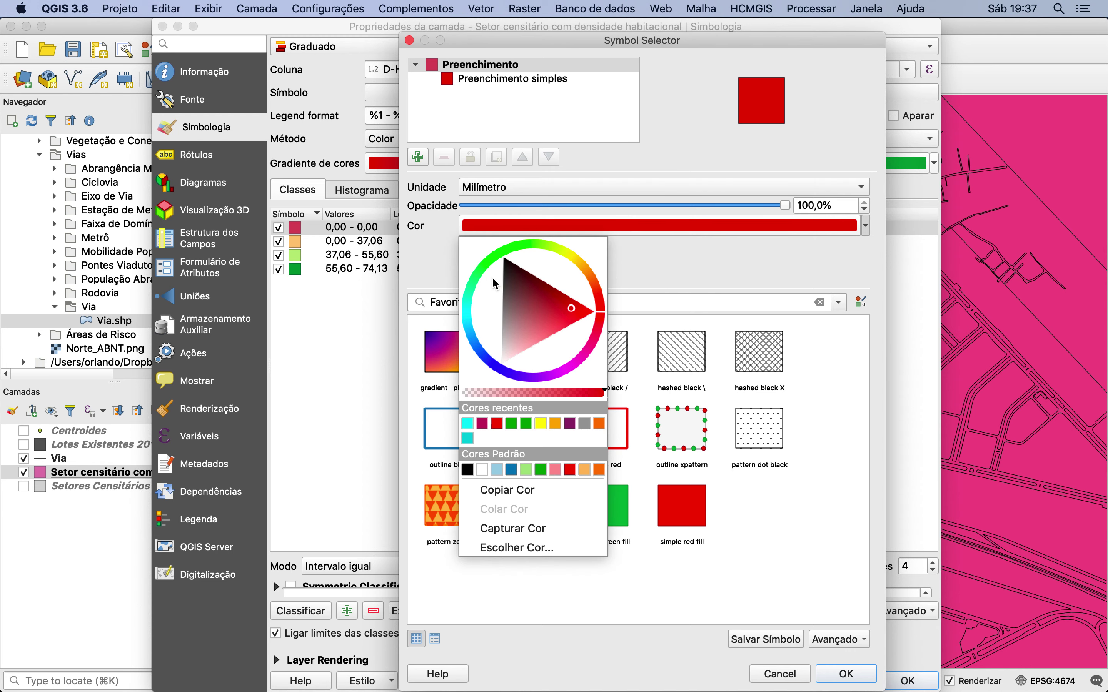
pyautogui.click(588, 424)
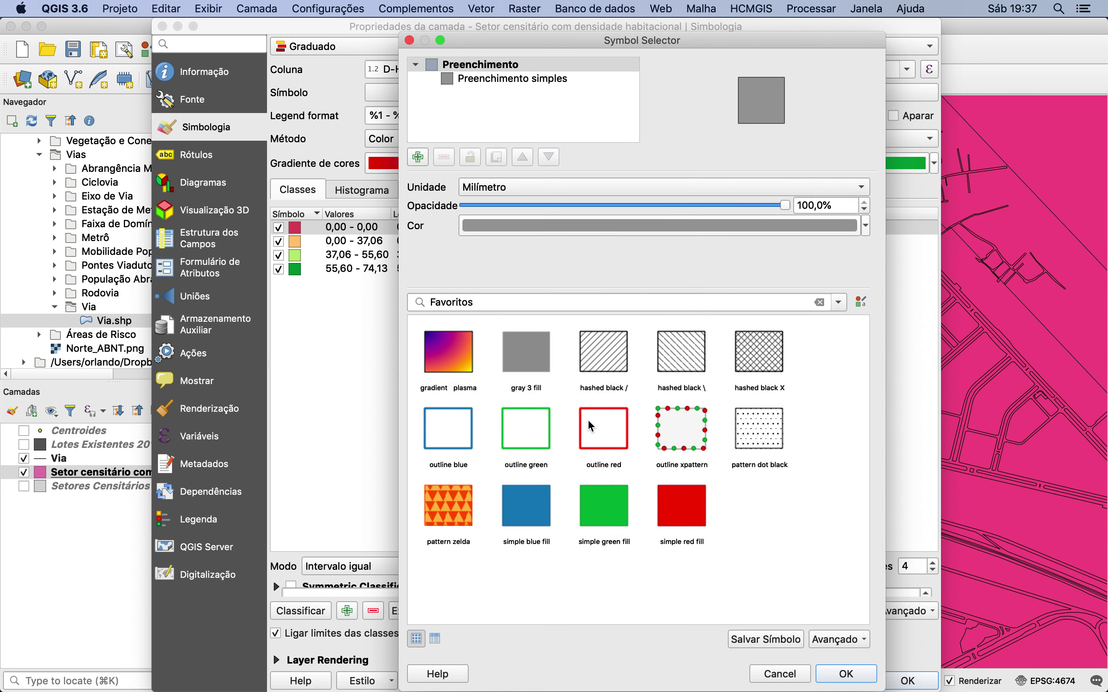
pyautogui.click(834, 675)
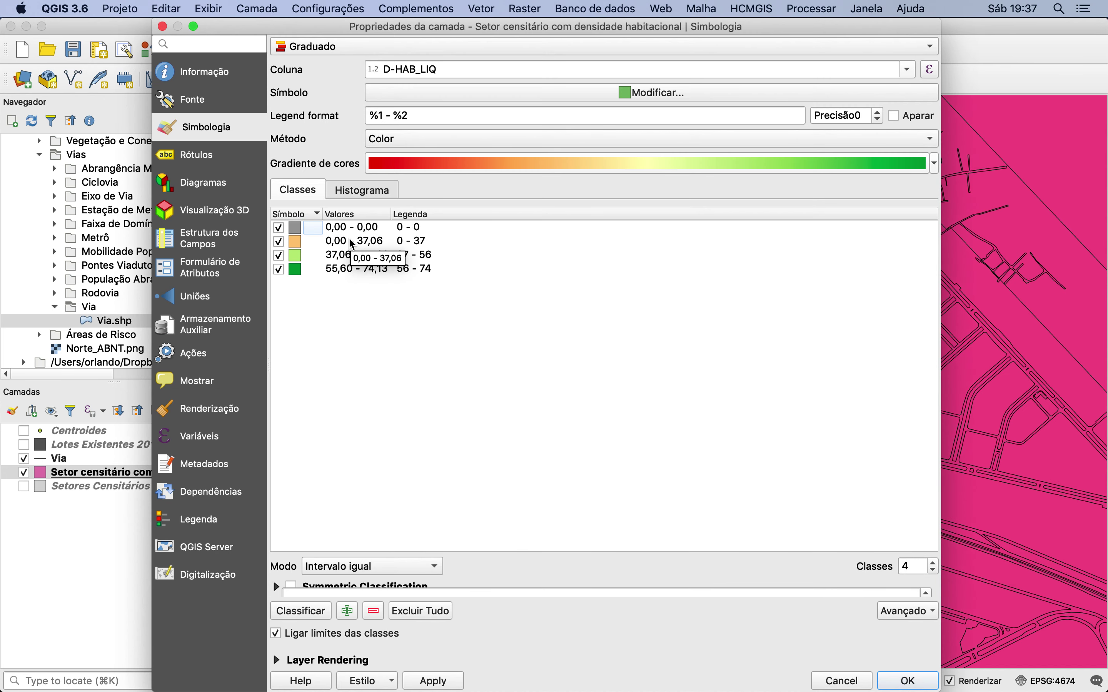
# Step: Set the upper bound of the second class to 20
pyautogui.doubleClick(362, 241)
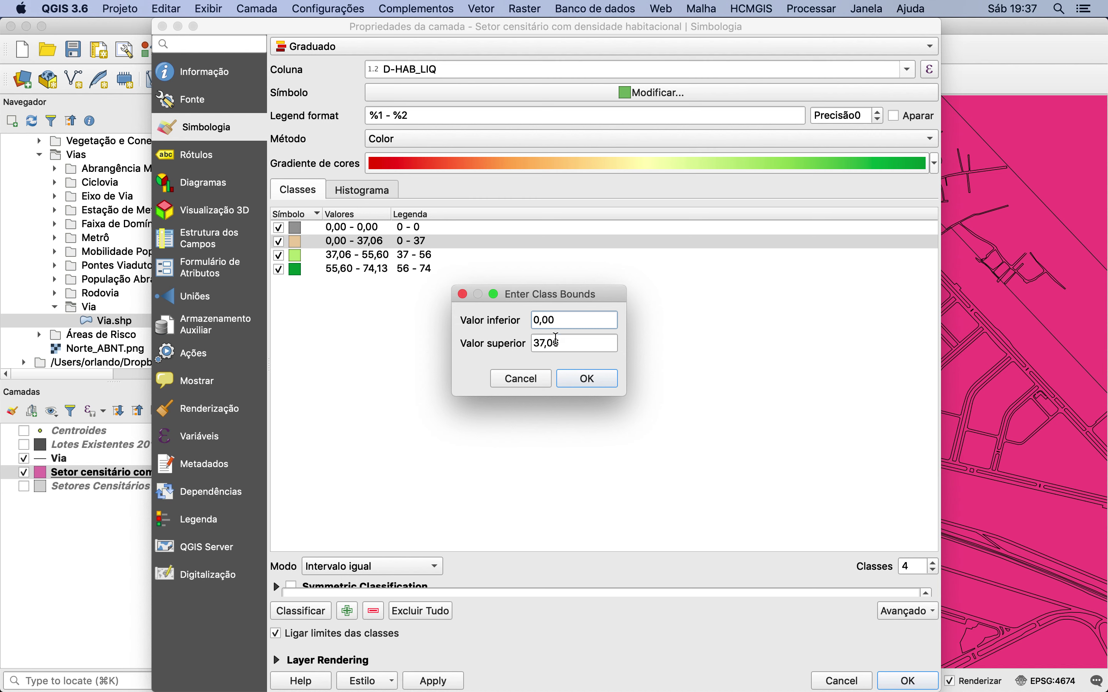
pyautogui.moveTo(556, 340); pyautogui.dragTo(494, 344)
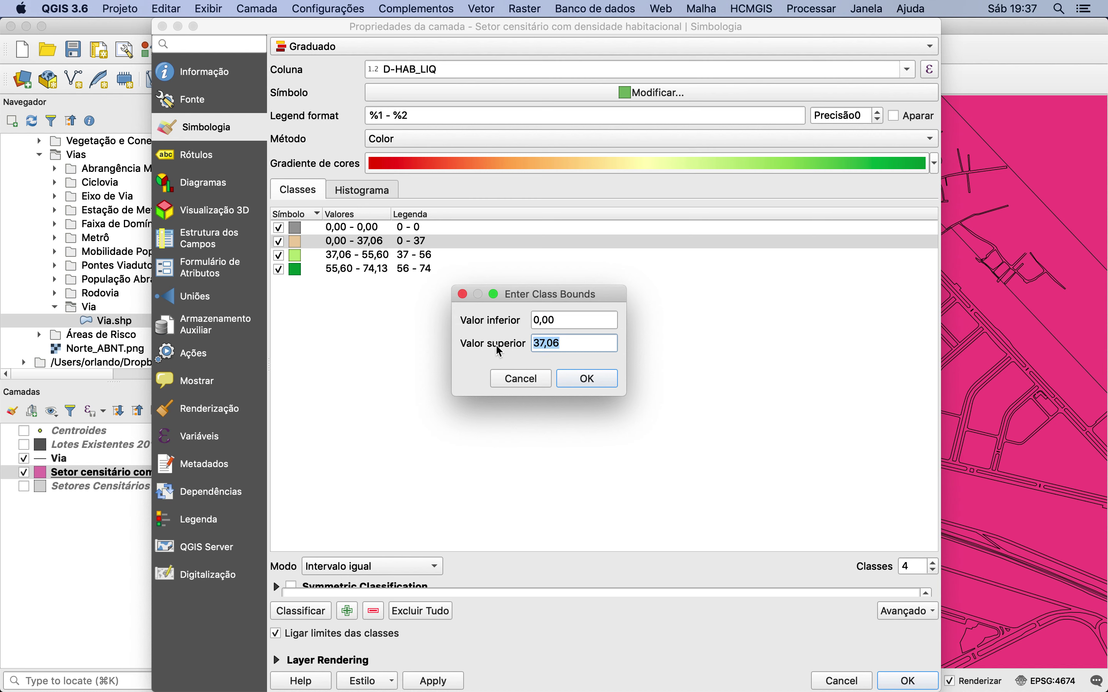
pyautogui.write('20')
pyautogui.click(587, 379)
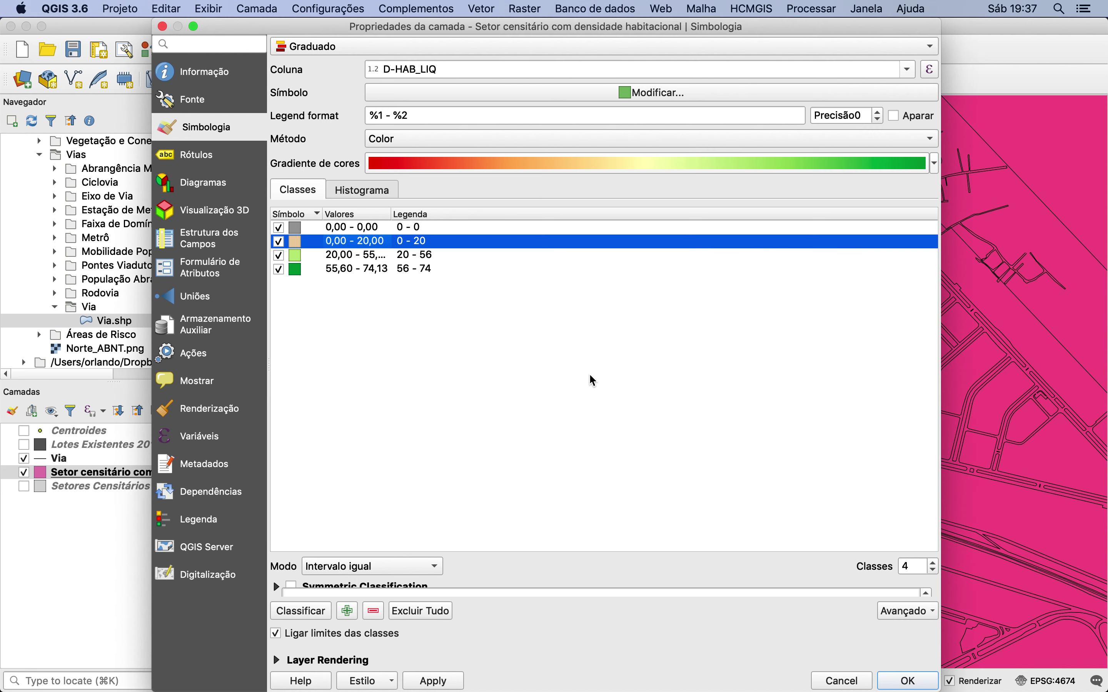